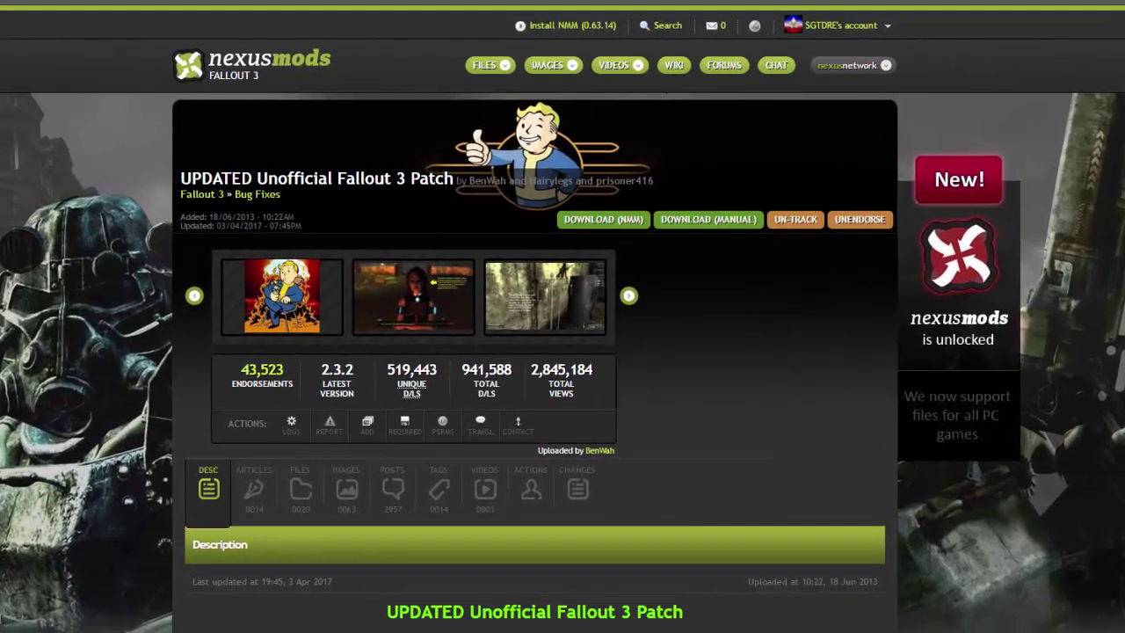
Step: Look over the UPDATED Unofficial Fallout 3 Patch page, then open Fallout Mod Manager with Fallout 3 as the managed game
{"action": "scroll", "coordinate": [563, 352], "scroll_direction": "down", "scroll_amount": 1}
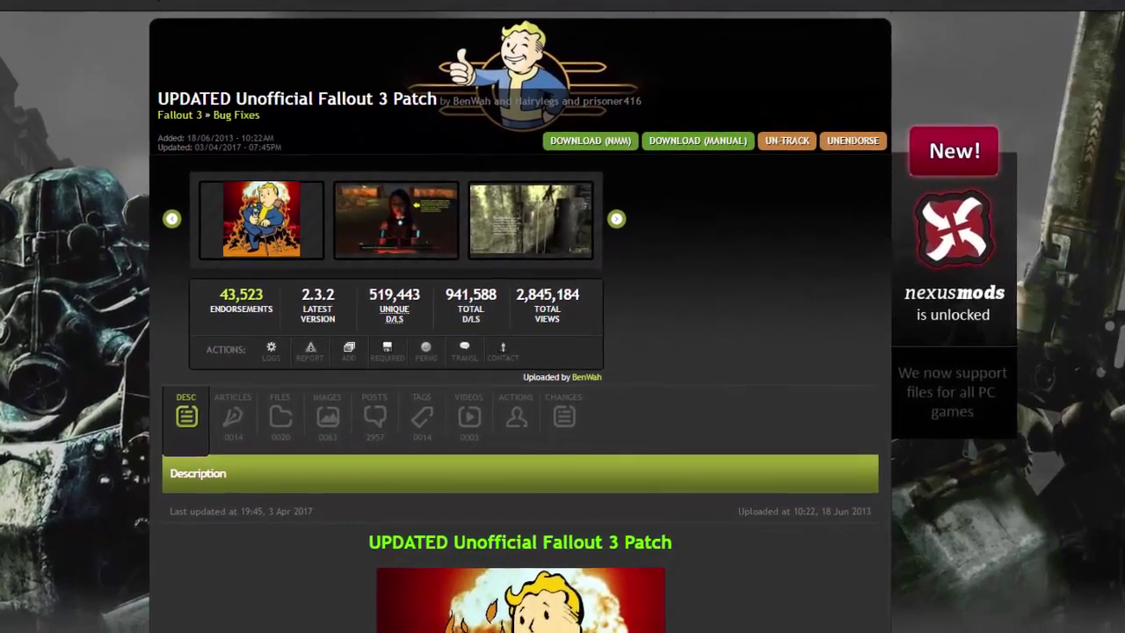
{"action": "scroll", "coordinate": [505, 352], "scroll_direction": "down", "scroll_amount": 2}
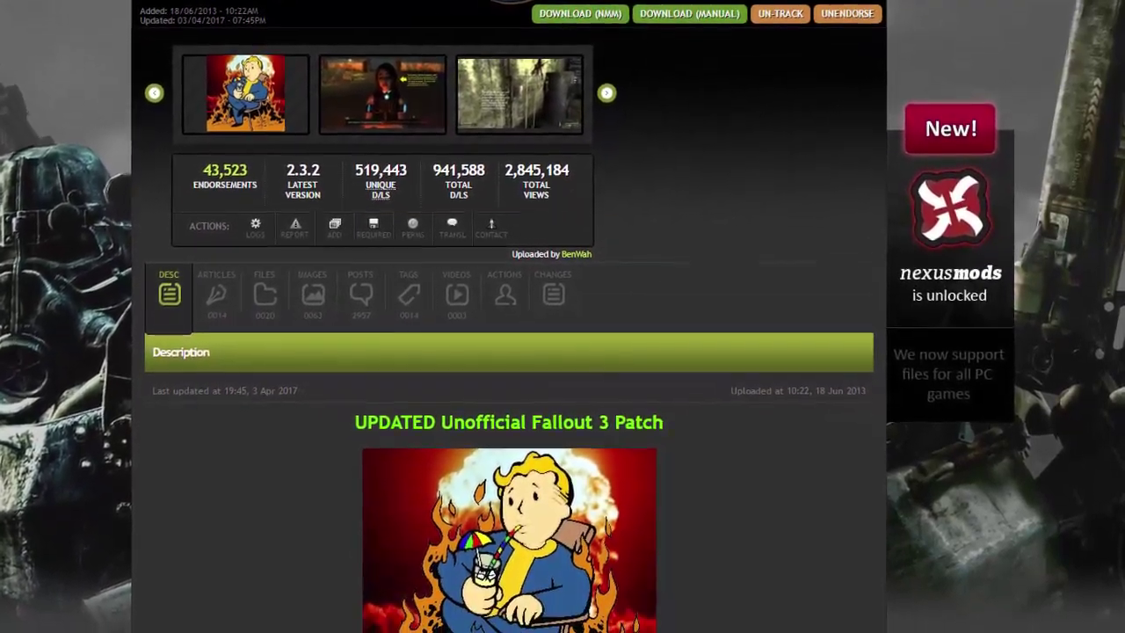
{"action": "scroll", "coordinate": [506, 352], "scroll_direction": "up", "scroll_amount": 1}
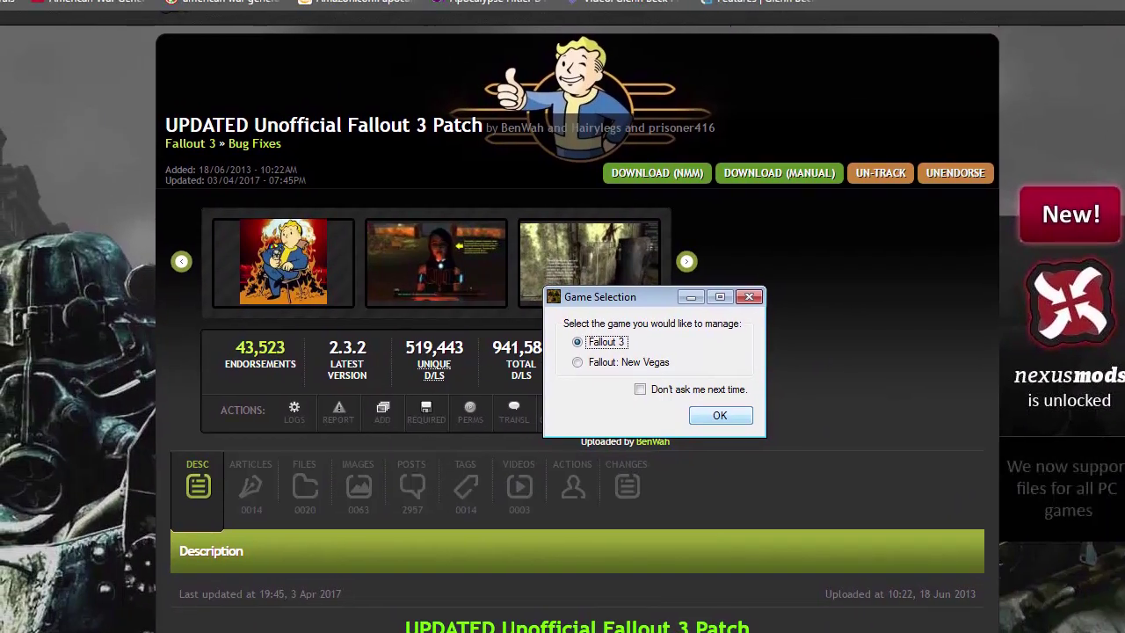
{"action": "key", "text": "Return"}
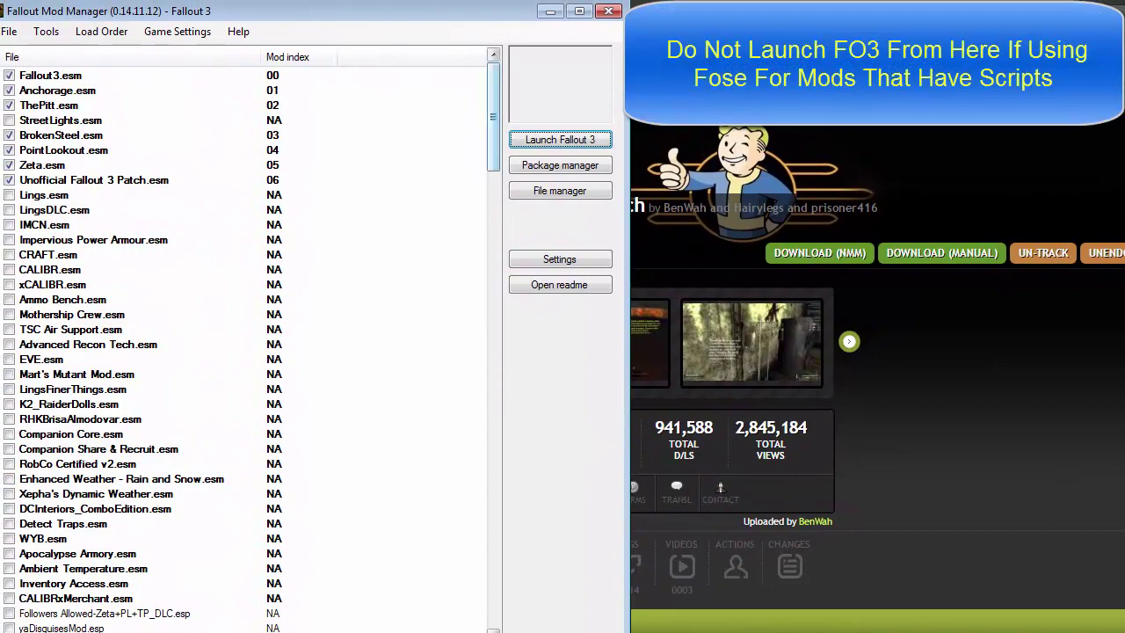
{"action": "mouse_move", "coordinate": [493, 115]}
{"action": "left_mouse_down"}
{"action": "mouse_move", "coordinate": [493, 543]}
{"action": "mouse_move", "coordinate": [493, 117]}
{"action": "left_mouse_up"}
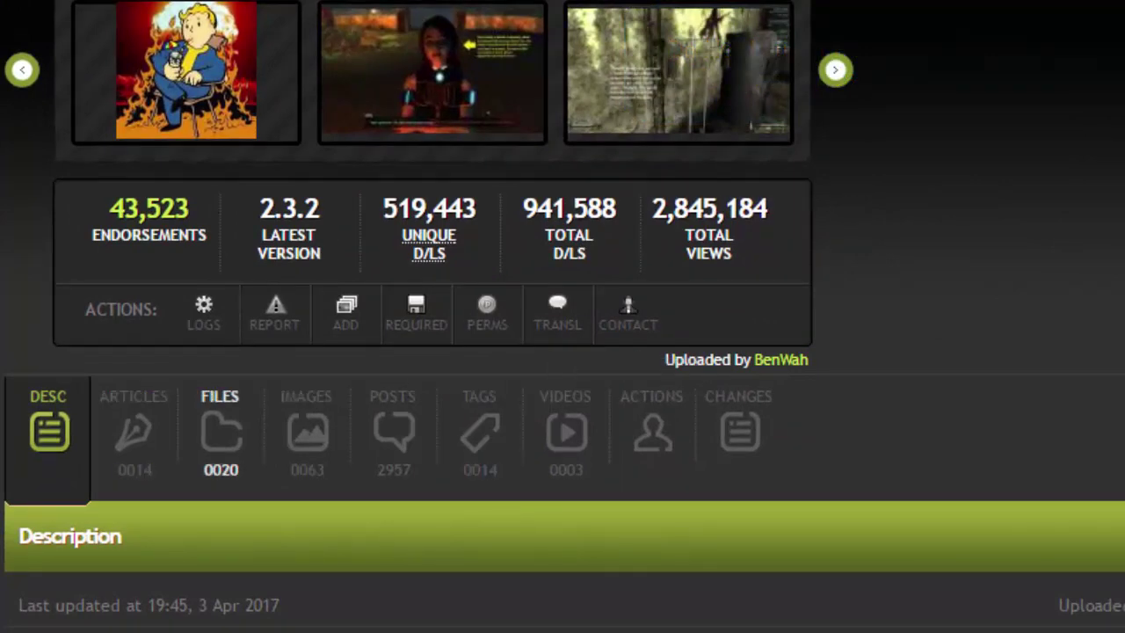
Step: Start the manual download of Updated_Unofficial_Fallout3_Patch_Mod_Manager_Version from the mod's main files
{"action": "left_click", "coordinate": [221, 431]}
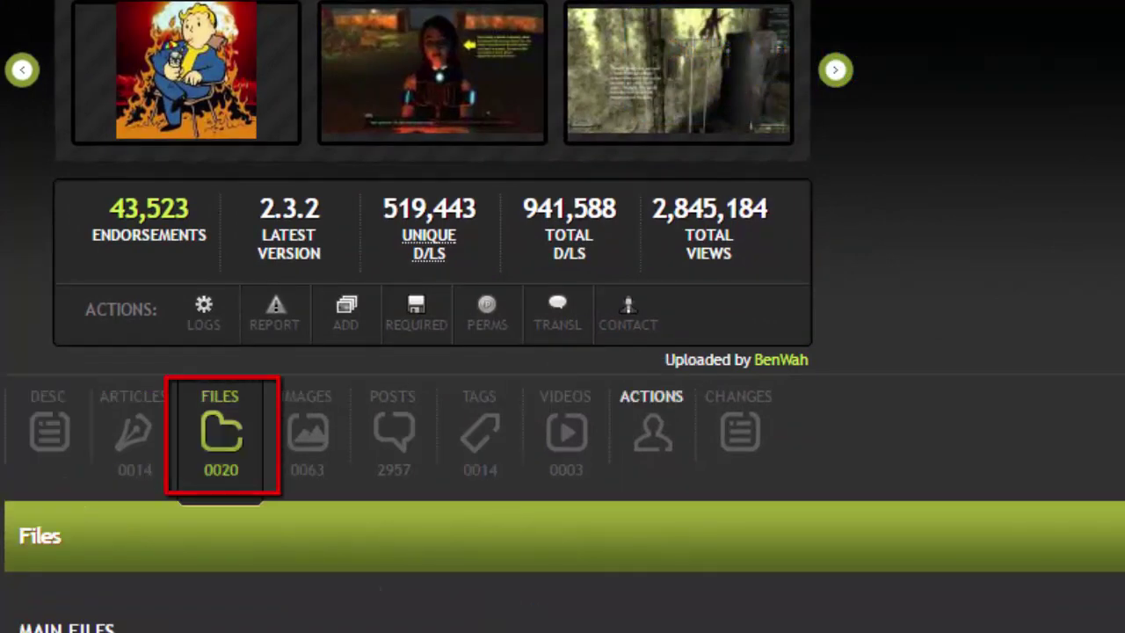
{"action": "scroll", "coordinate": [562, 316], "scroll_direction": "down", "scroll_amount": 5}
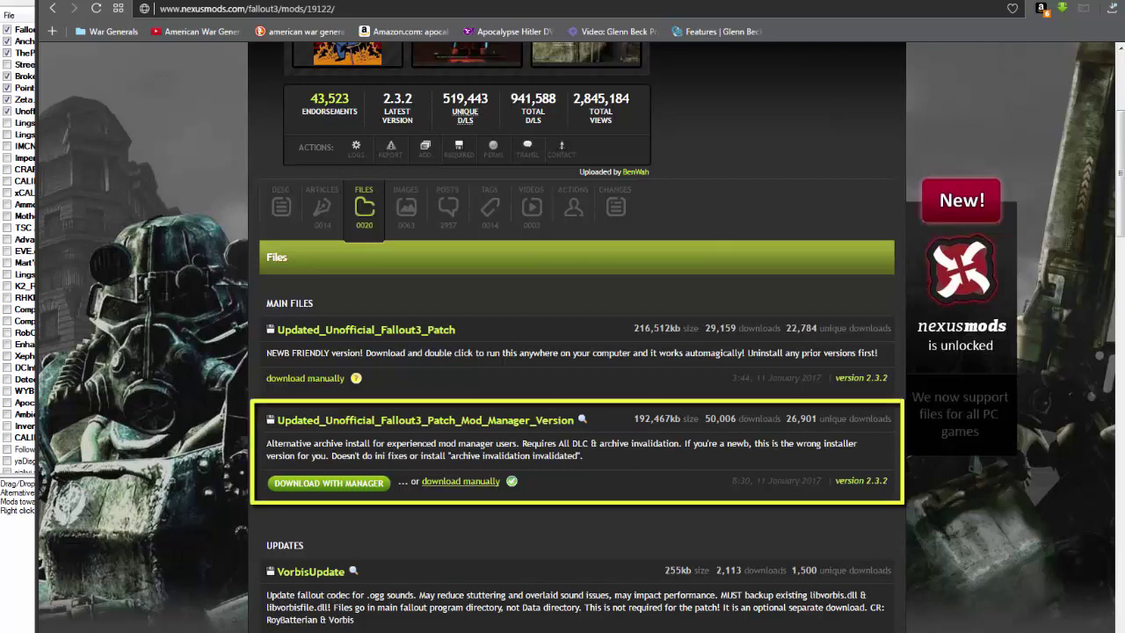
{"action": "left_click", "coordinate": [461, 480]}
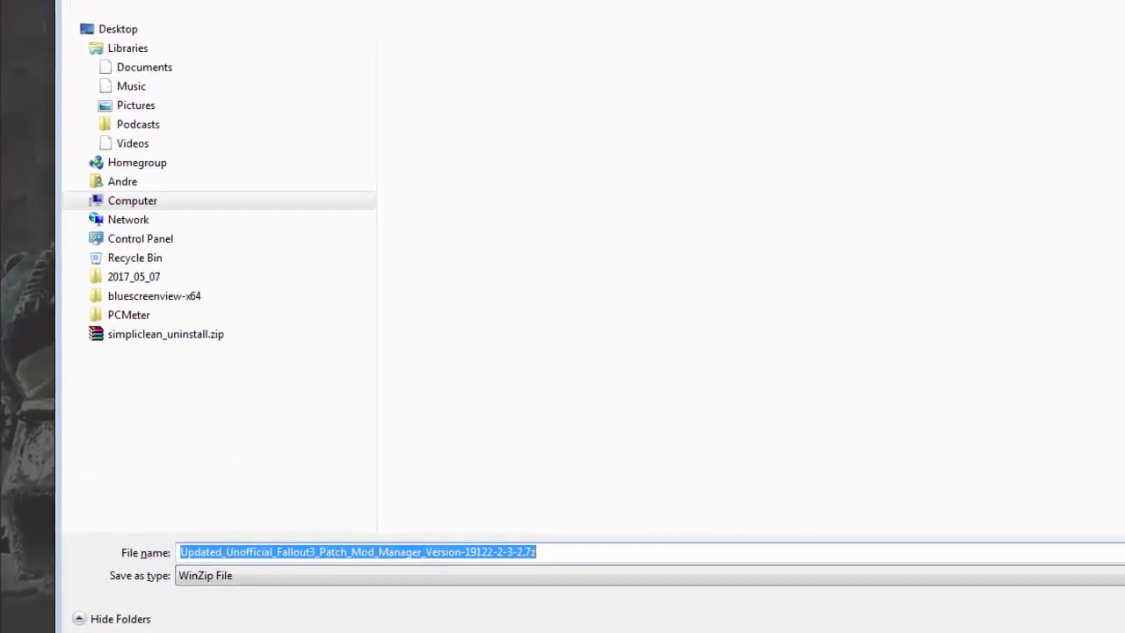
Step: Set the save location to the Fallout 3 Mods folder on the Game & Video & Pix Backup (J:) drive
{"action": "scroll", "coordinate": [123, 330], "scroll_direction": "up", "scroll_amount": 5}
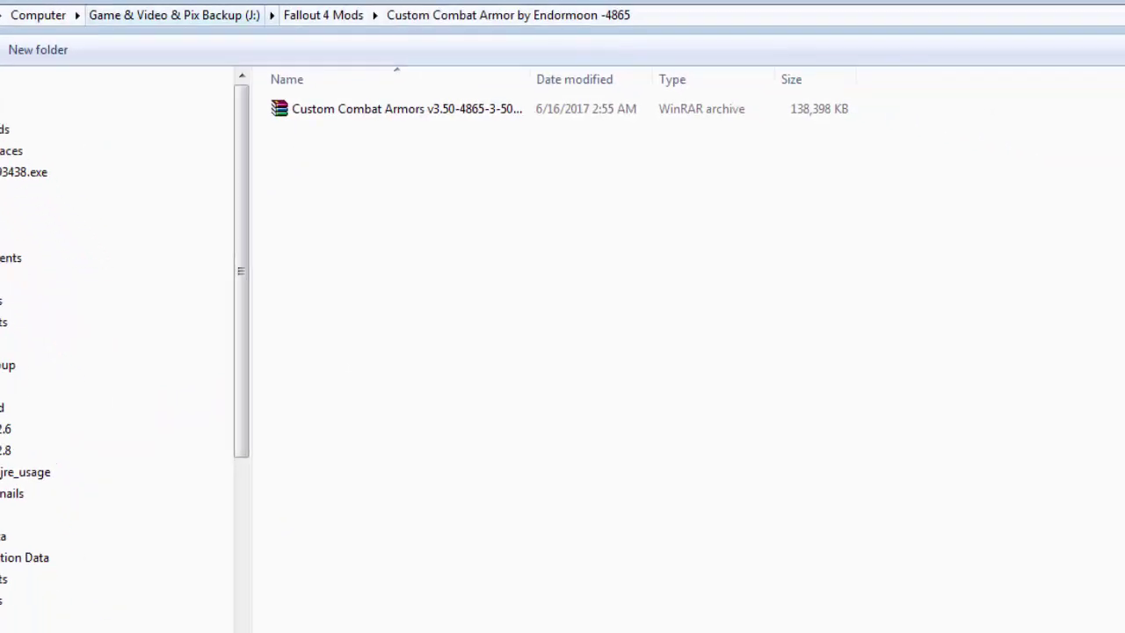
{"action": "left_click", "coordinate": [174, 15]}
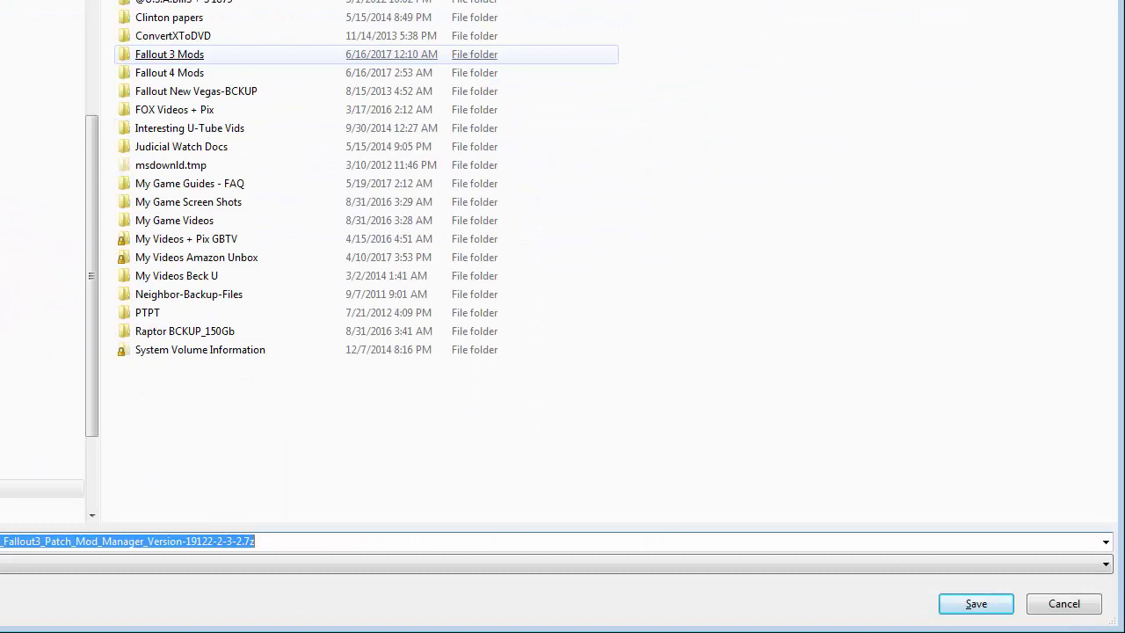
{"action": "double_click", "coordinate": [169, 54]}
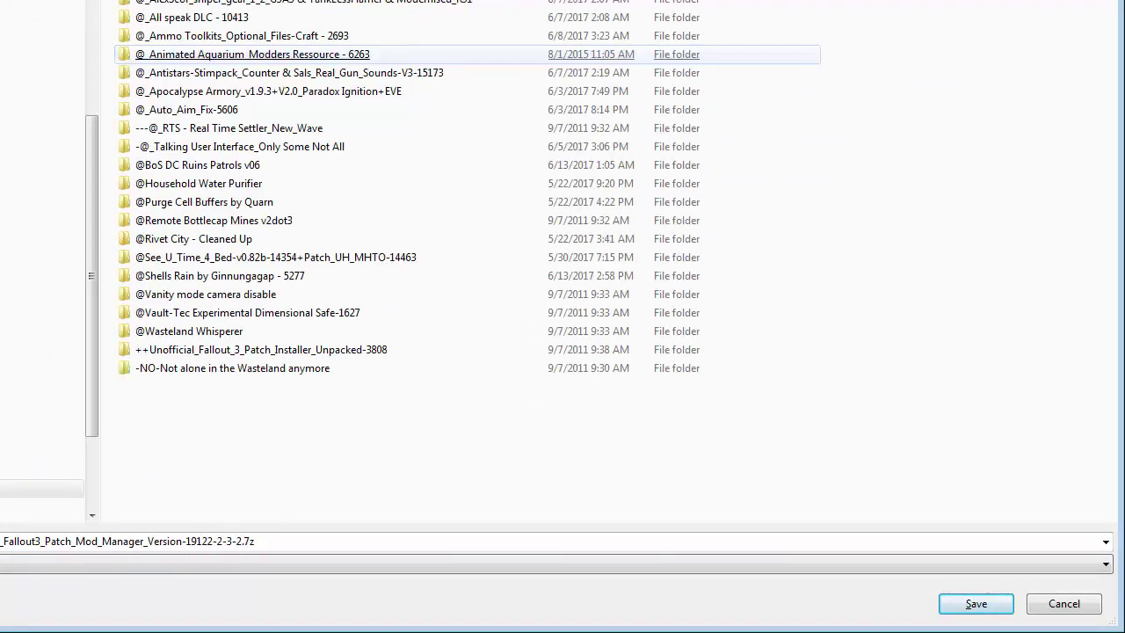
{"action": "scroll", "coordinate": [264, 57], "scroll_direction": "up", "scroll_amount": 9}
{"action": "left_click", "coordinate": [263, 72]}
{"action": "left_click", "coordinate": [263, 72], "text": "ctrl"}
{"action": "scroll", "coordinate": [264, 72], "scroll_direction": "down", "scroll_amount": 1}
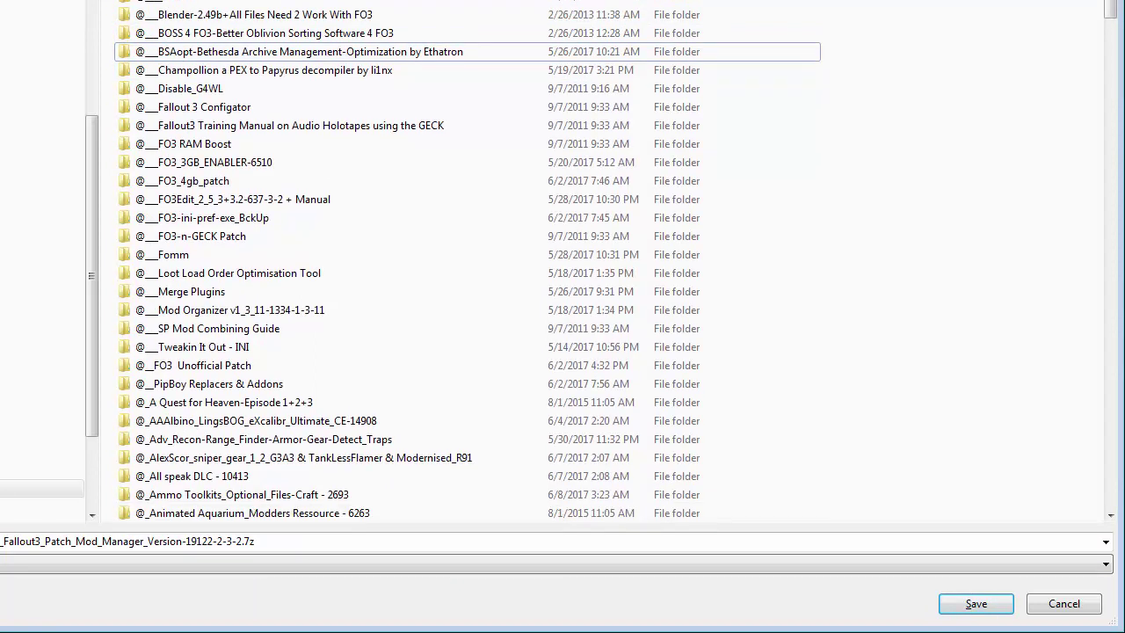
{"action": "scroll", "coordinate": [468, 261], "scroll_direction": "down", "scroll_amount": 1}
{"action": "scroll", "coordinate": [468, 261], "scroll_direction": "up", "scroll_amount": 2}
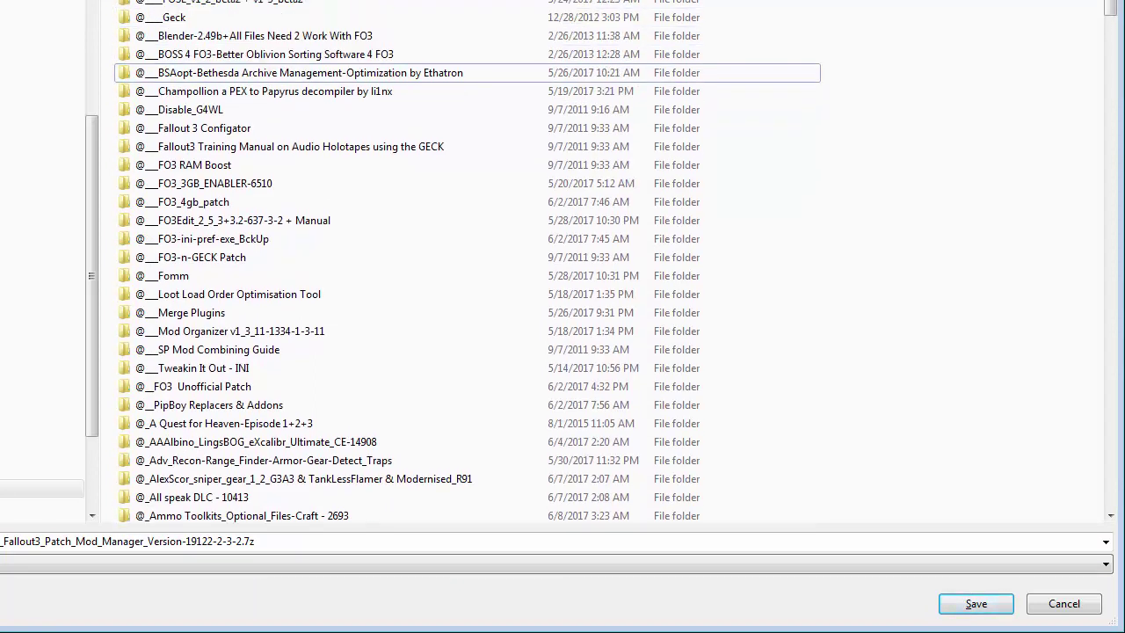
{"action": "scroll", "coordinate": [468, 261], "scroll_direction": "down", "scroll_amount": 2}
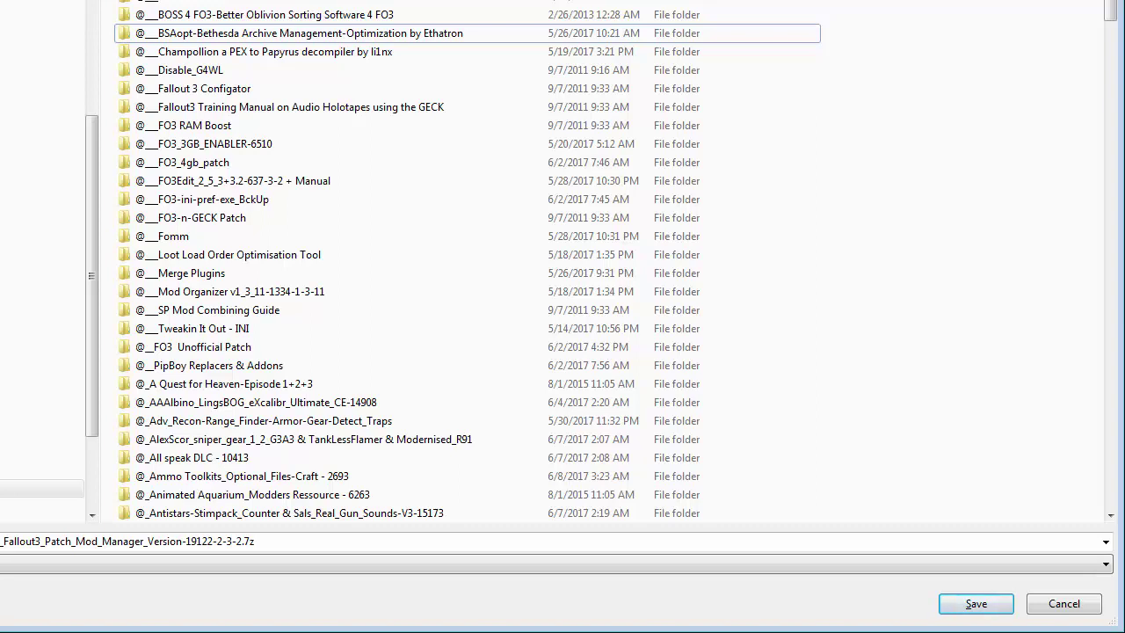
{"action": "scroll", "coordinate": [465, 263], "scroll_direction": "down", "scroll_amount": 1}
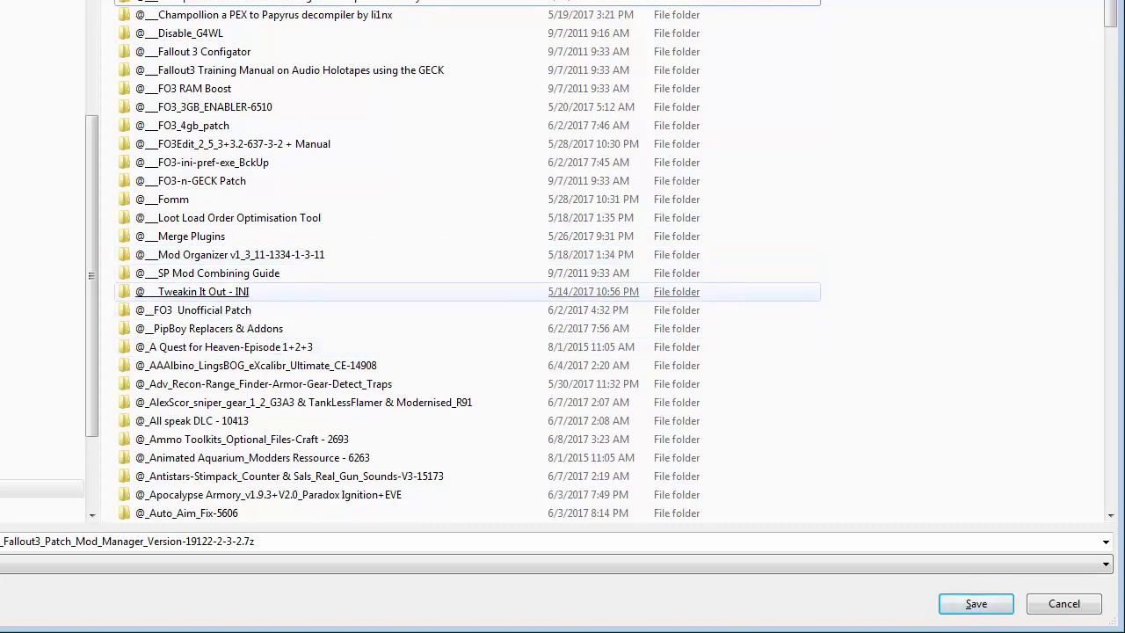
{"action": "left_click", "coordinate": [202, 309]}
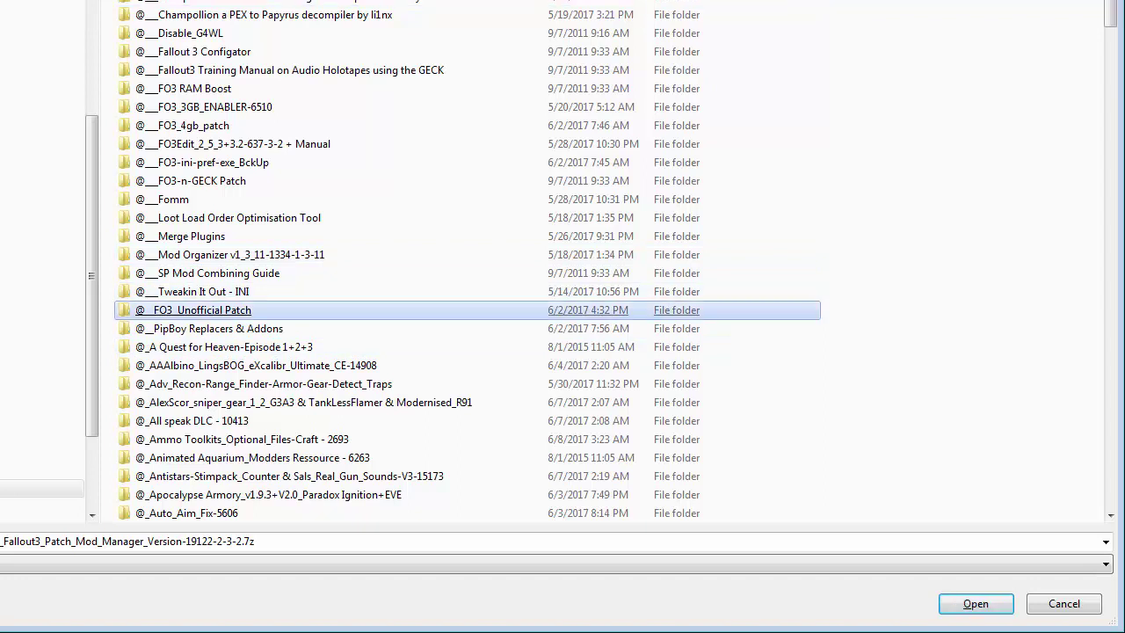
{"action": "key", "text": "Return"}
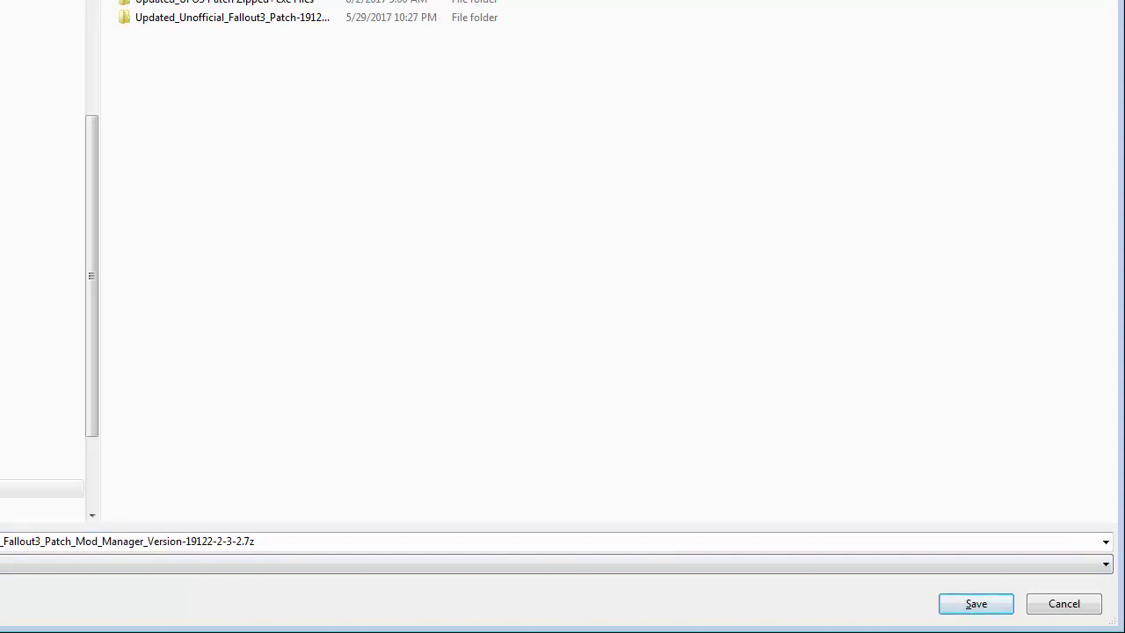
{"action": "key", "text": "Return"}
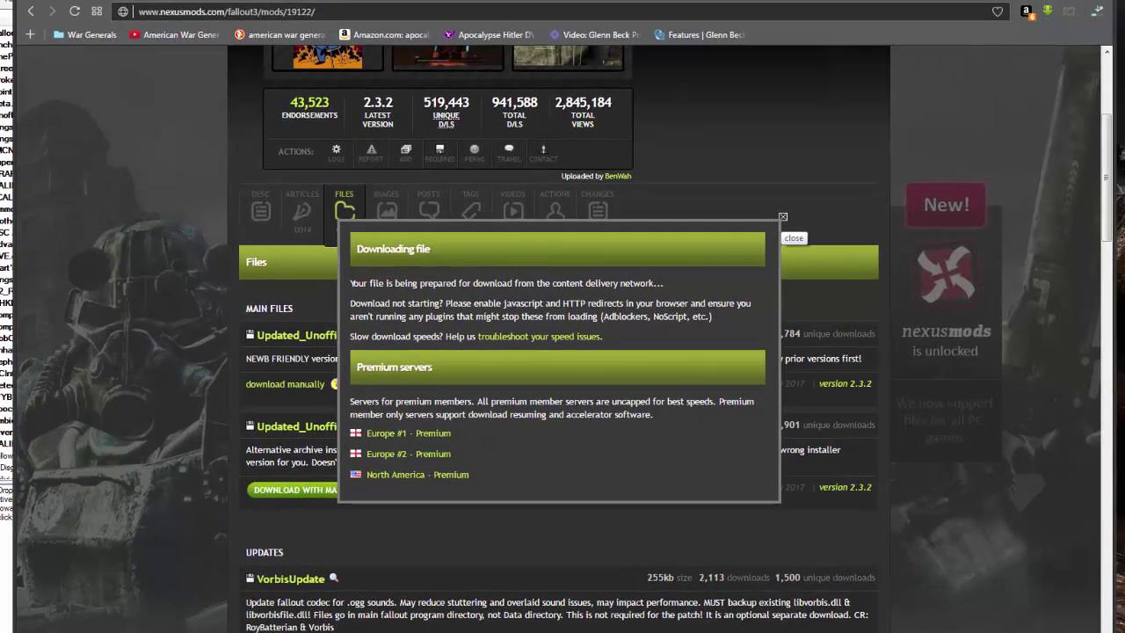
Step: Dismiss the Downloading file notice and check the patch's progress in the browser's download list
{"action": "left_click", "coordinate": [794, 217]}
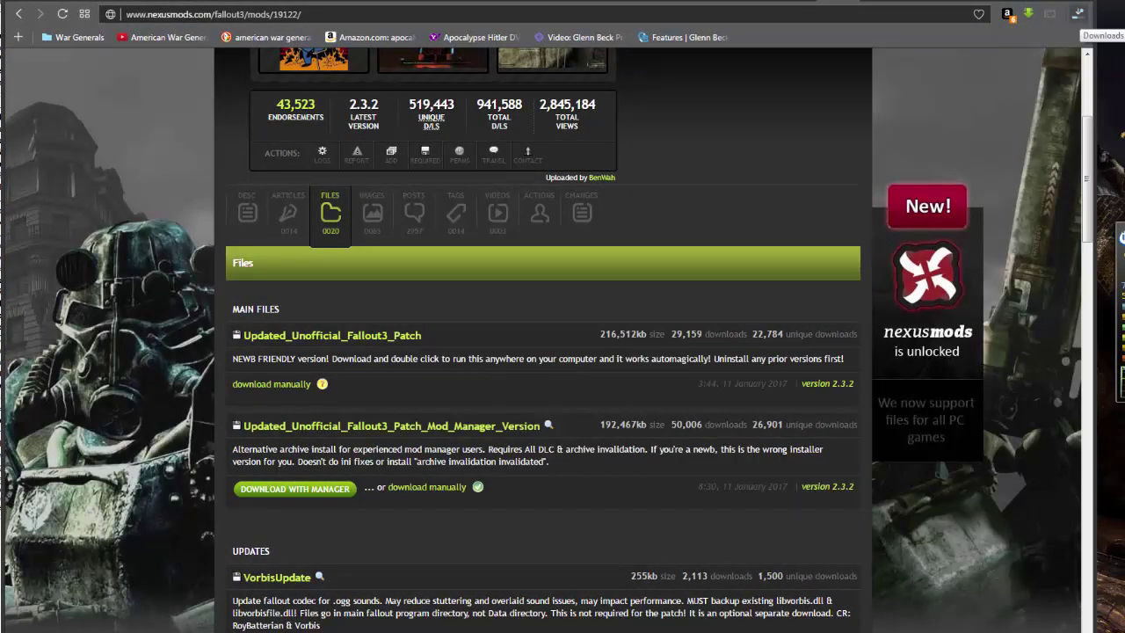
{"action": "left_click", "coordinate": [1077, 14]}
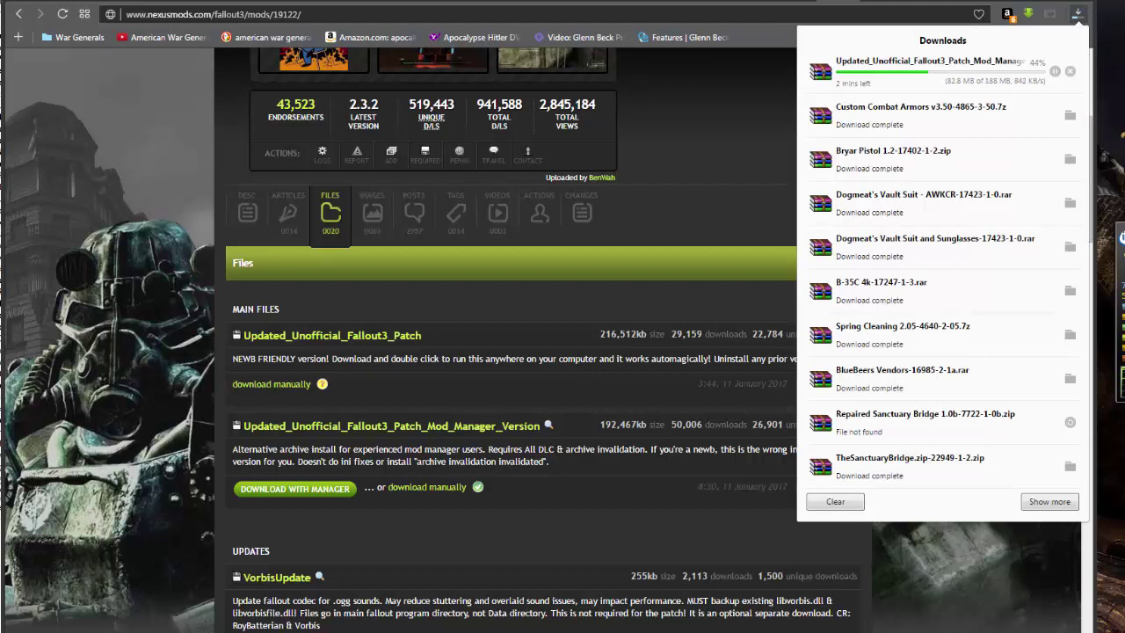
{"action": "key", "text": "Escape"}
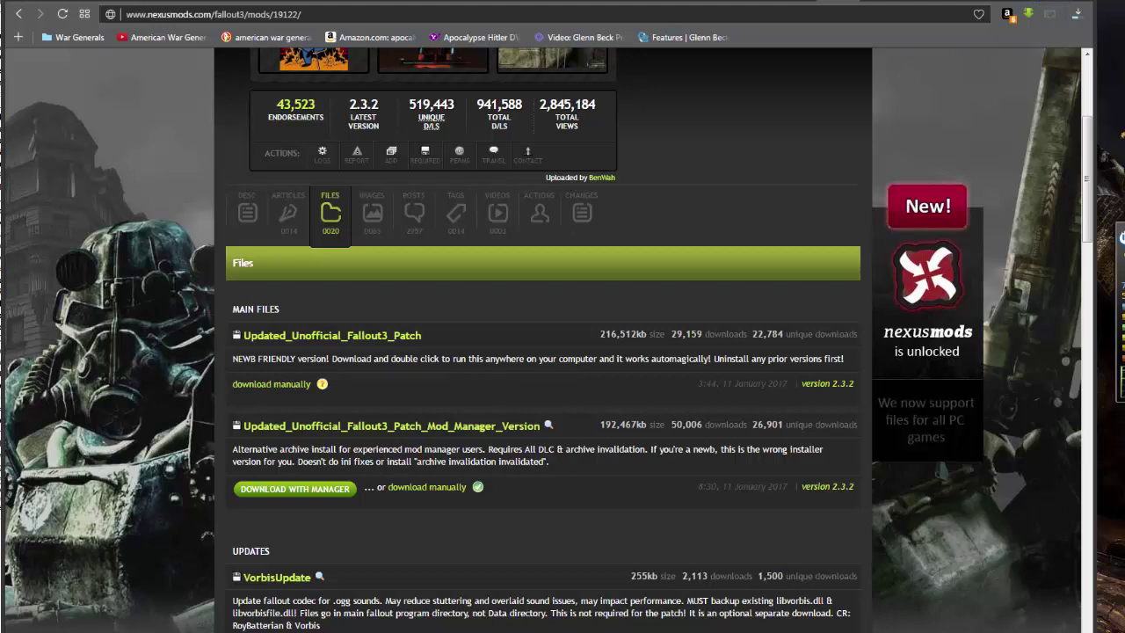
Step: Switch to Fallout Mod Manager, open the package manager and look through its whole mod list
{"action": "key", "text": "alt+Tab"}
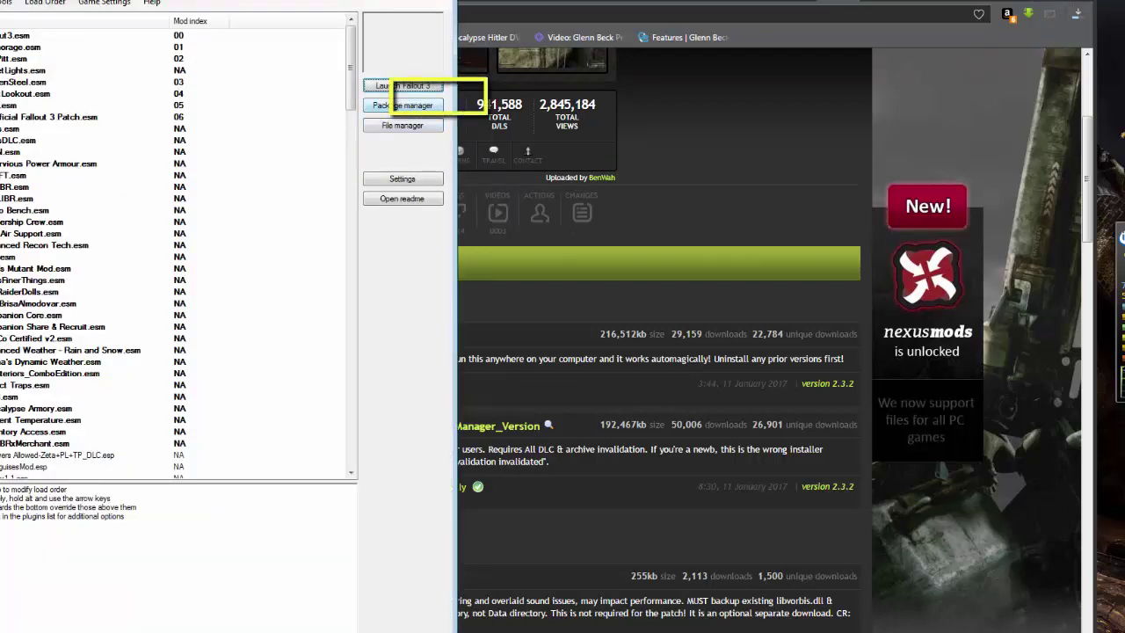
{"action": "left_click", "coordinate": [402, 105]}
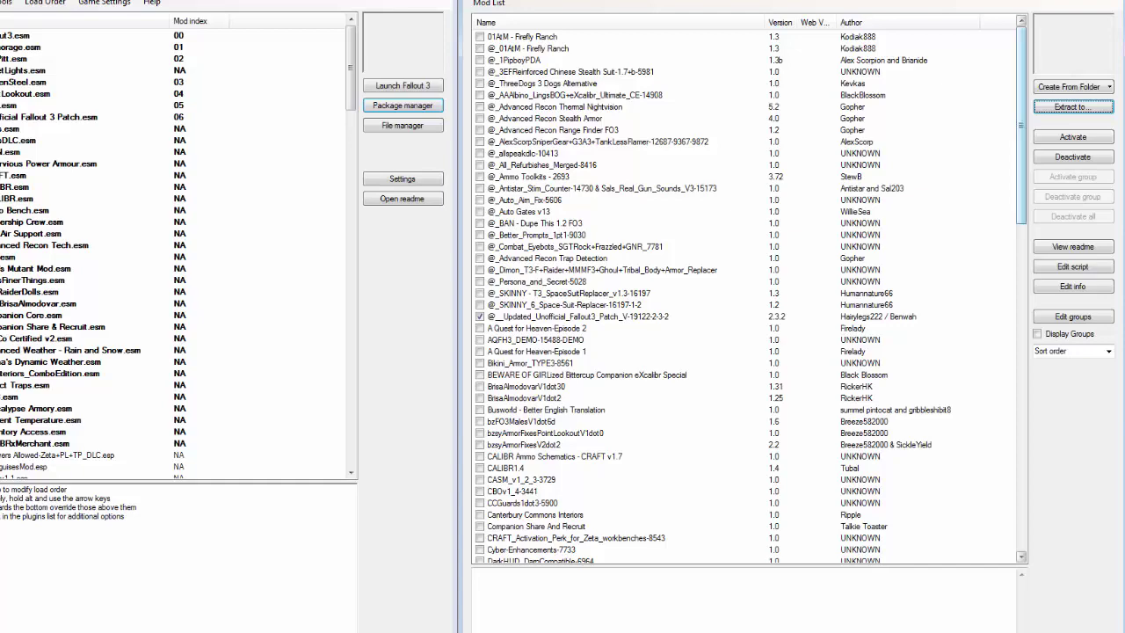
{"action": "scroll", "coordinate": [747, 295], "scroll_direction": "down", "scroll_amount": 4}
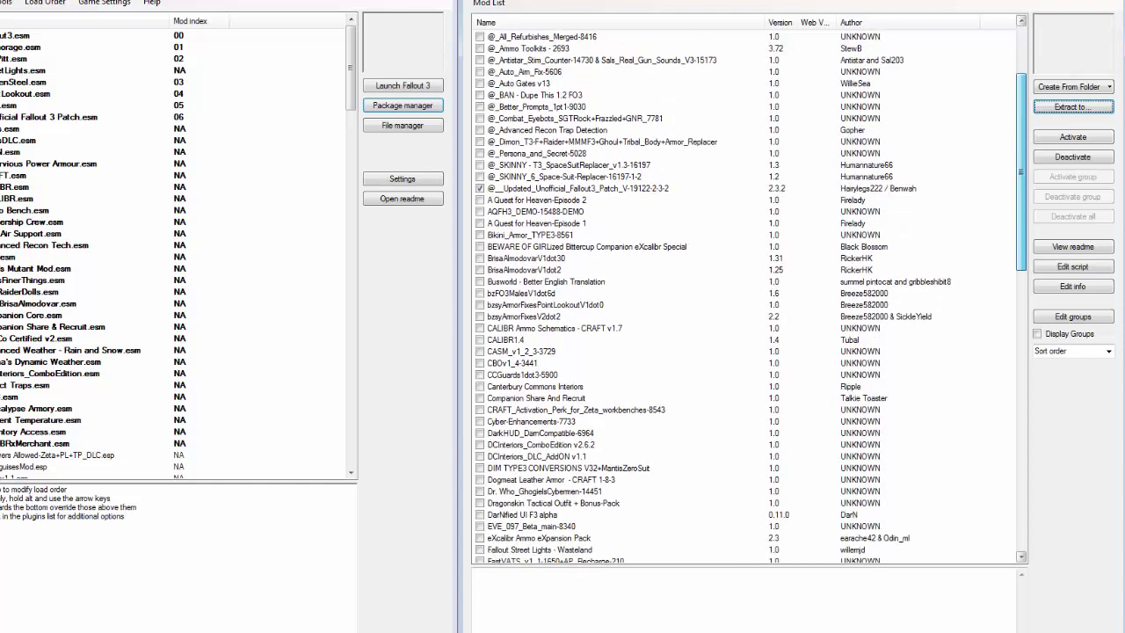
{"action": "scroll", "coordinate": [747, 295], "scroll_direction": "up", "scroll_amount": 4}
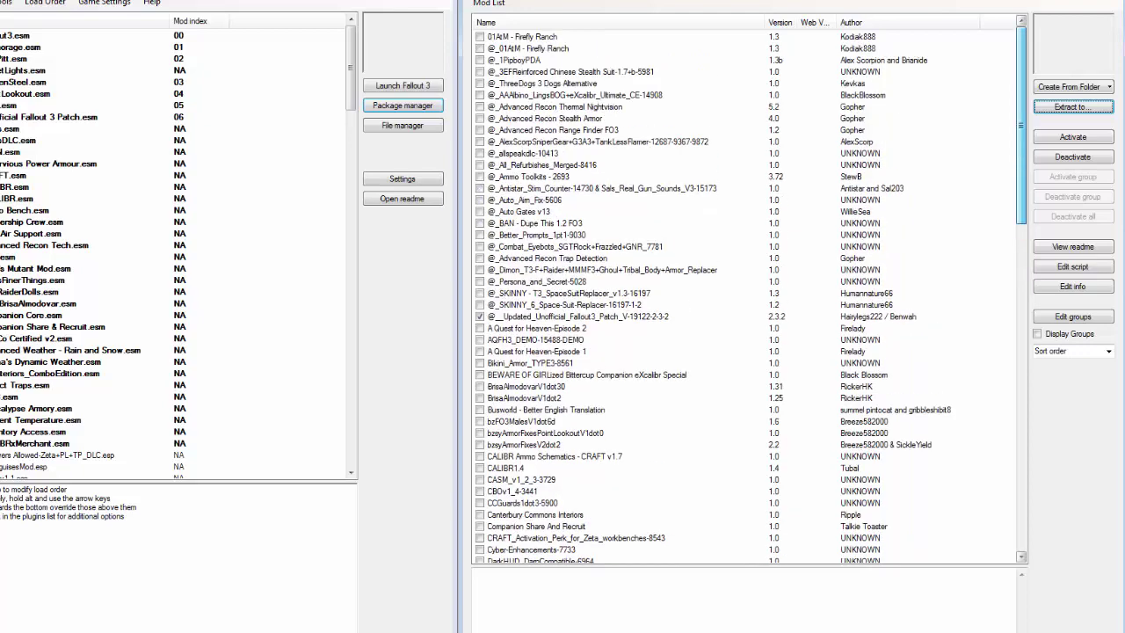
{"action": "scroll", "coordinate": [747, 294], "scroll_direction": "down", "scroll_amount": 20}
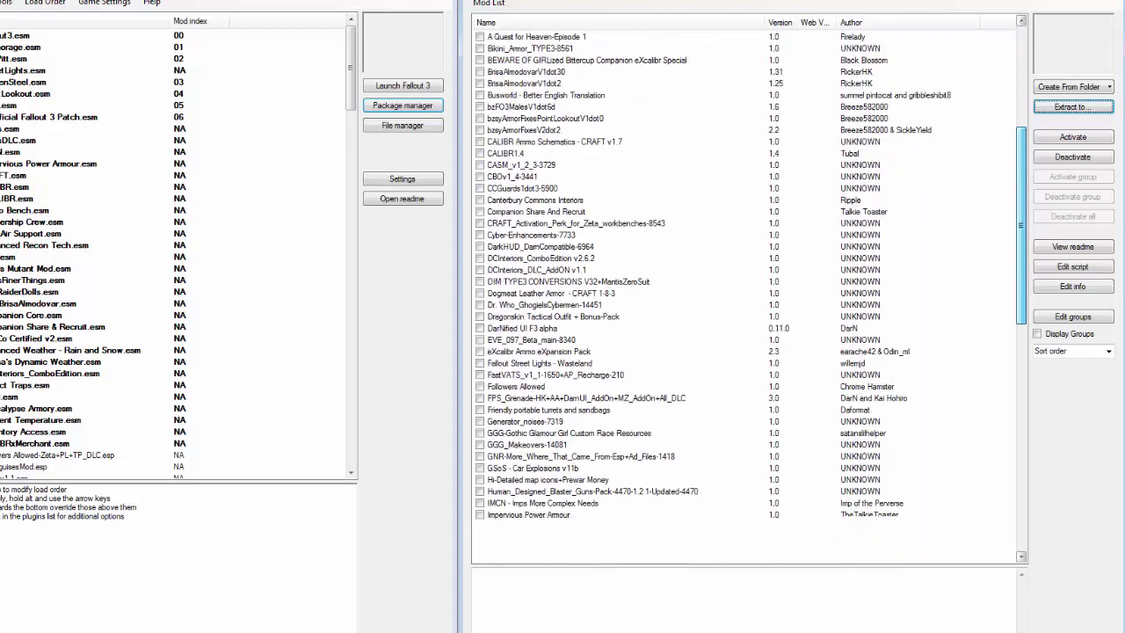
{"action": "scroll", "coordinate": [747, 295], "scroll_direction": "down", "scroll_amount": 1}
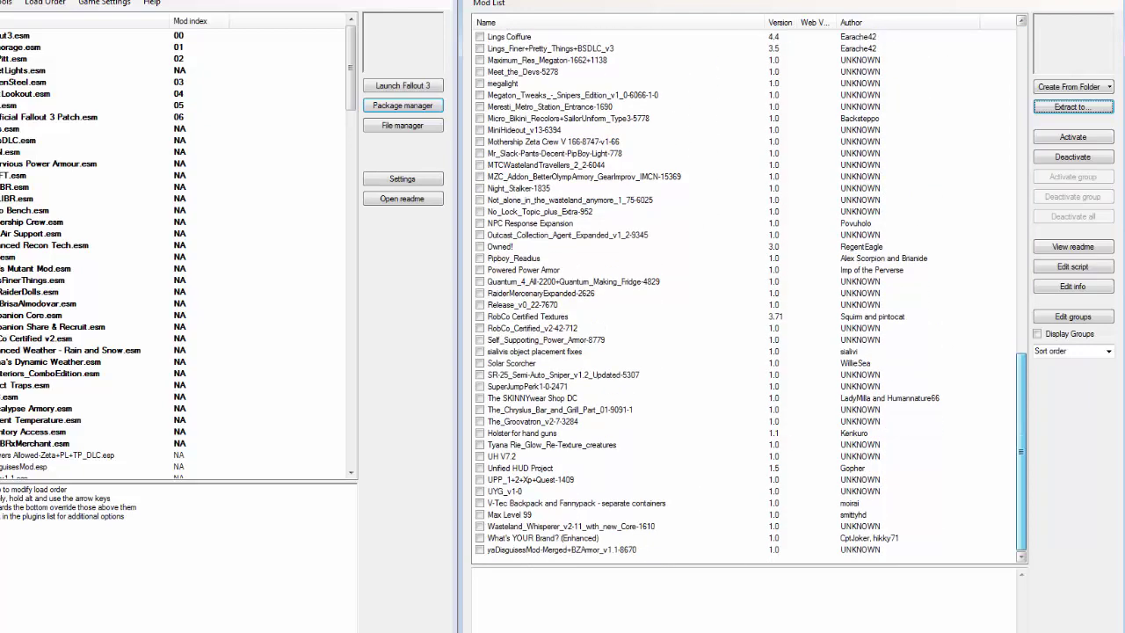
{"action": "scroll", "coordinate": [747, 294], "scroll_direction": "up", "scroll_amount": 20}
{"action": "scroll", "coordinate": [747, 295], "scroll_direction": "up", "scroll_amount": 5}
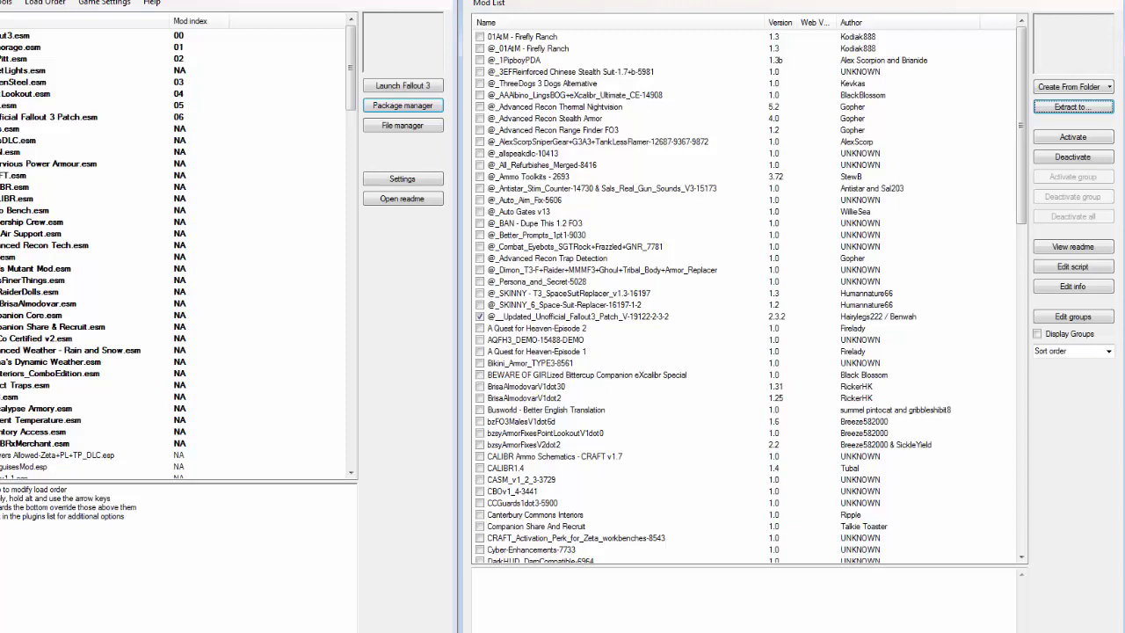
{"action": "left_click", "coordinate": [1109, 86]}
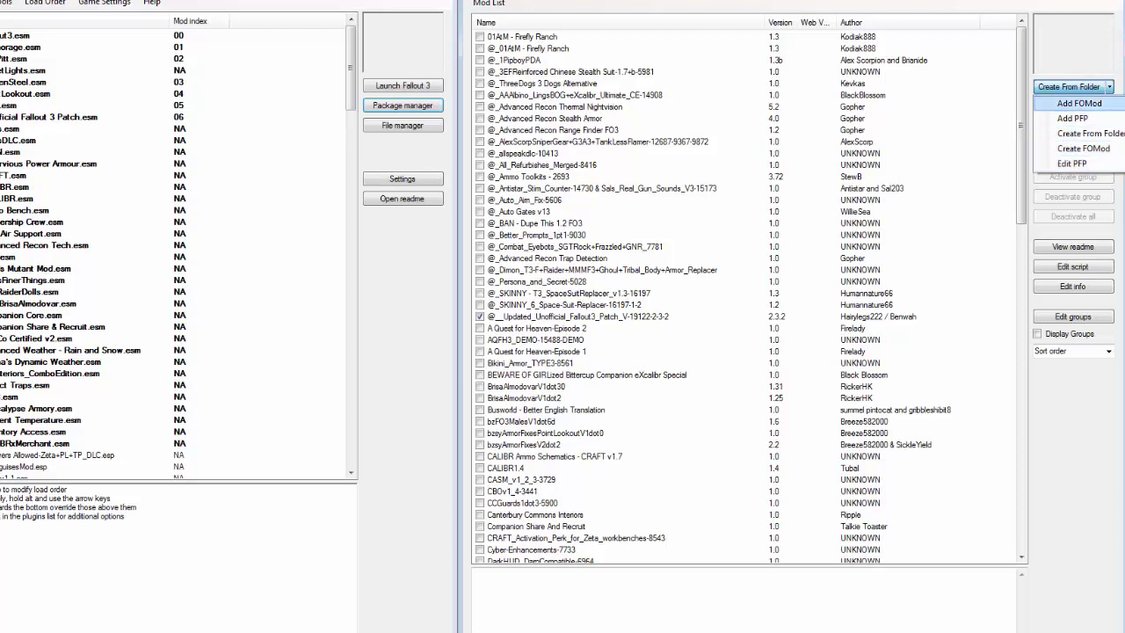
{"action": "key", "text": "Return"}
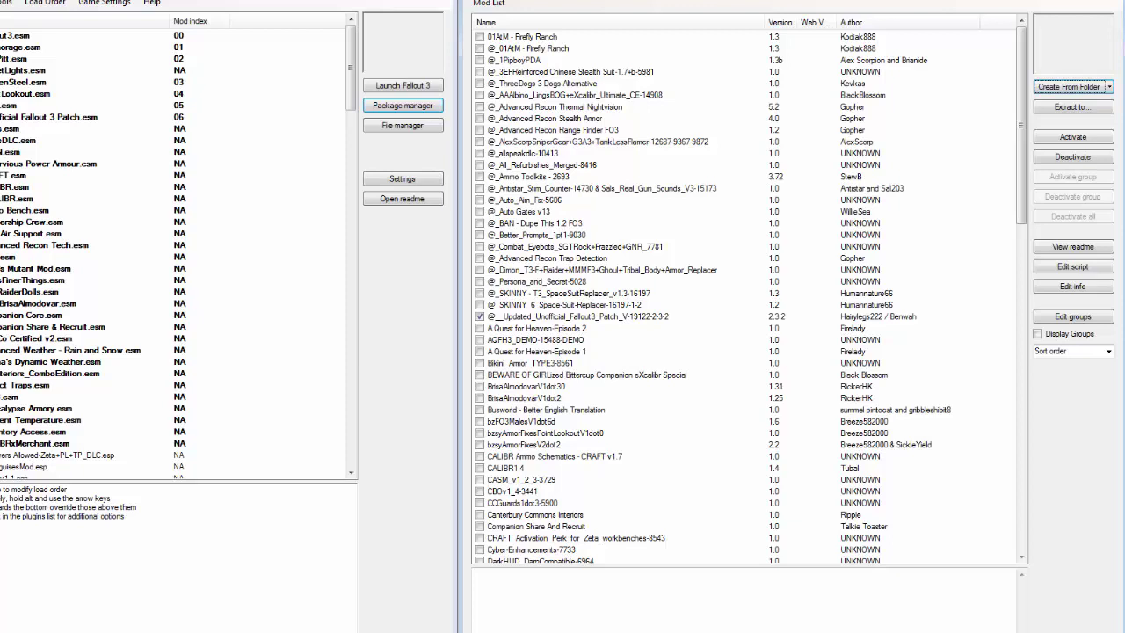
{"action": "left_click", "coordinate": [527, 48]}
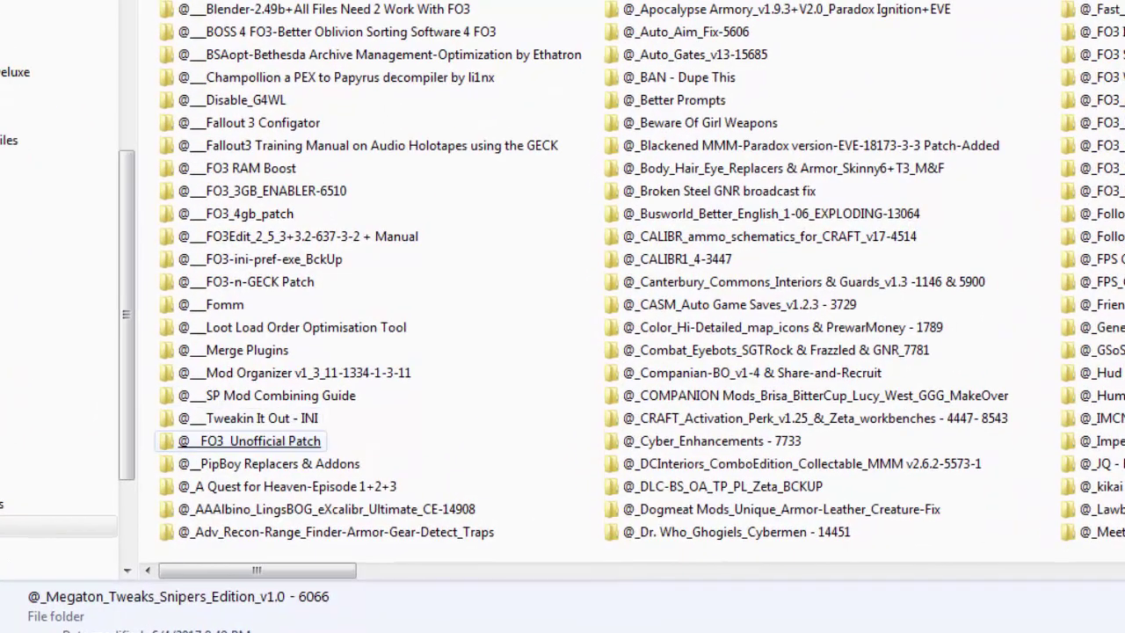
{"action": "left_click", "coordinate": [249, 440]}
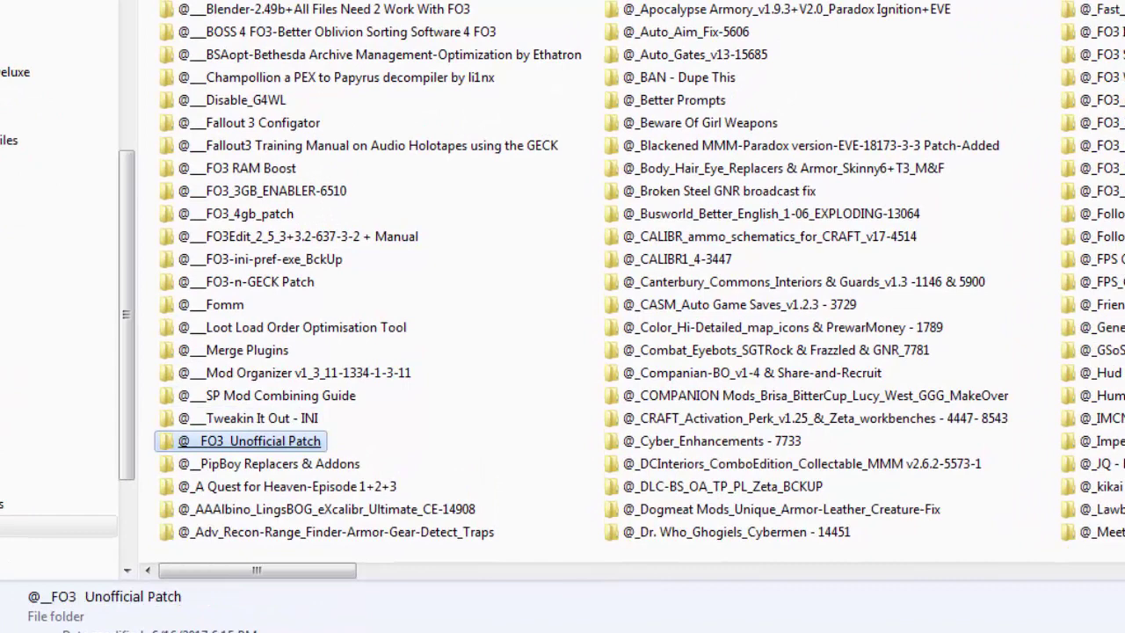
{"action": "key", "text": "Return"}
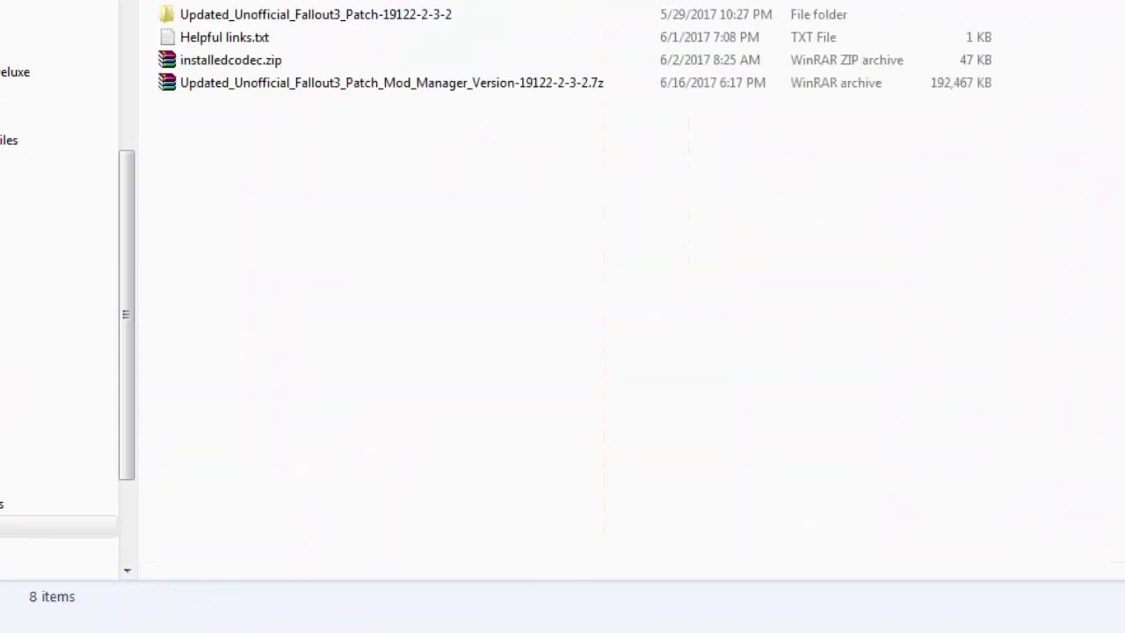
{"action": "left_click", "coordinate": [528, 83]}
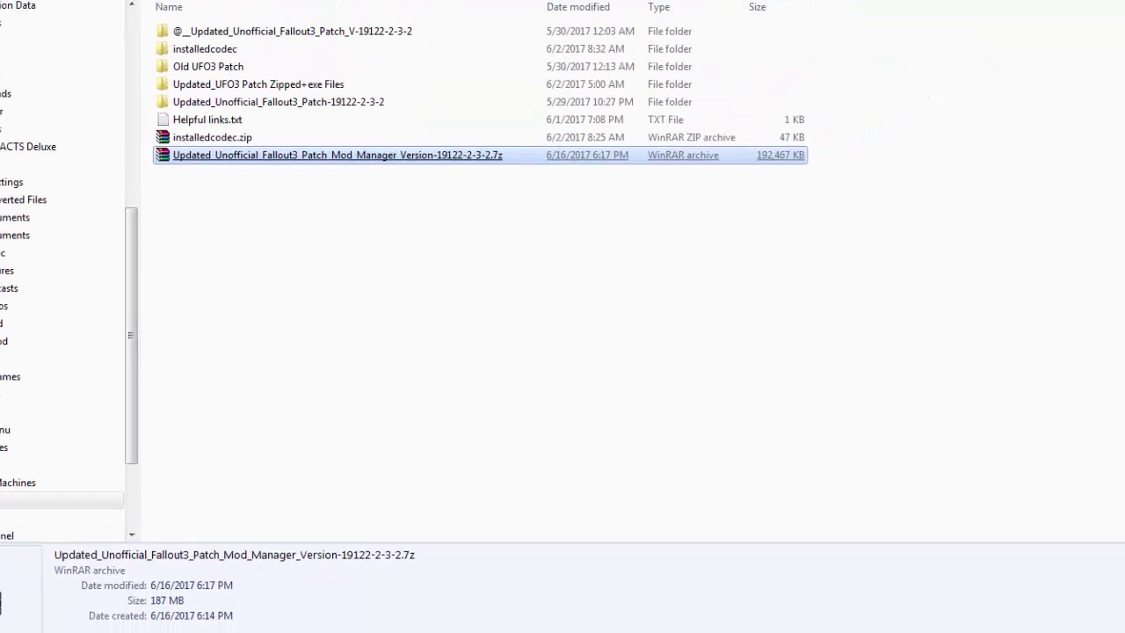
{"action": "key", "text": "Return"}
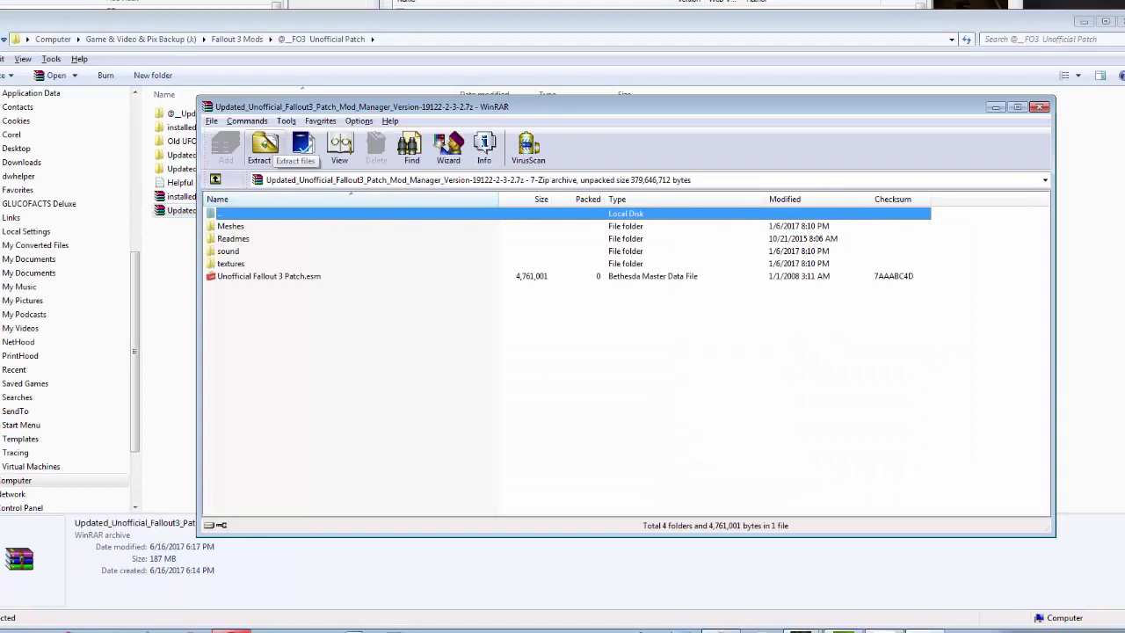
{"action": "left_click", "coordinate": [264, 145]}
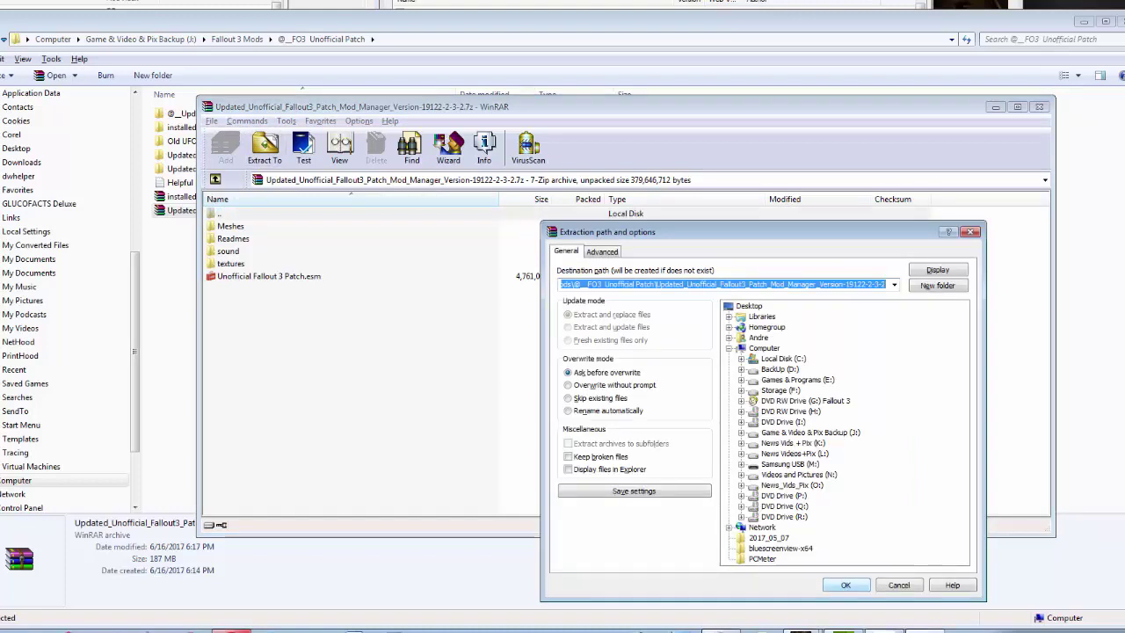
{"action": "key", "text": "Home"}
{"action": "key", "text": "Return"}
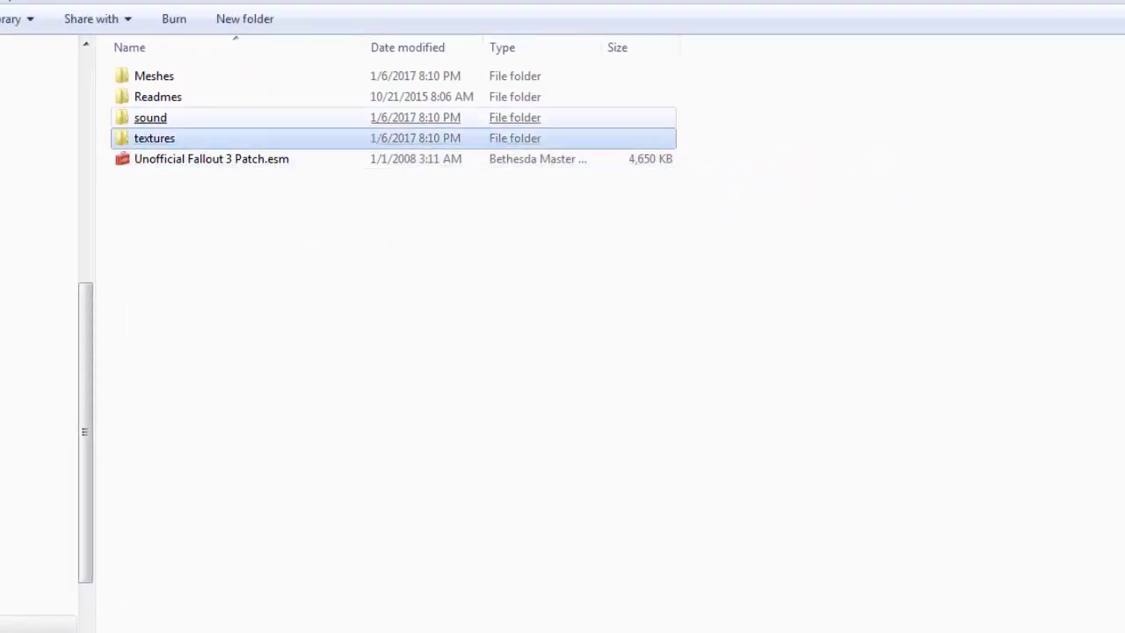
{"action": "left_click", "coordinate": [150, 117]}
{"action": "left_click", "coordinate": [157, 97]}
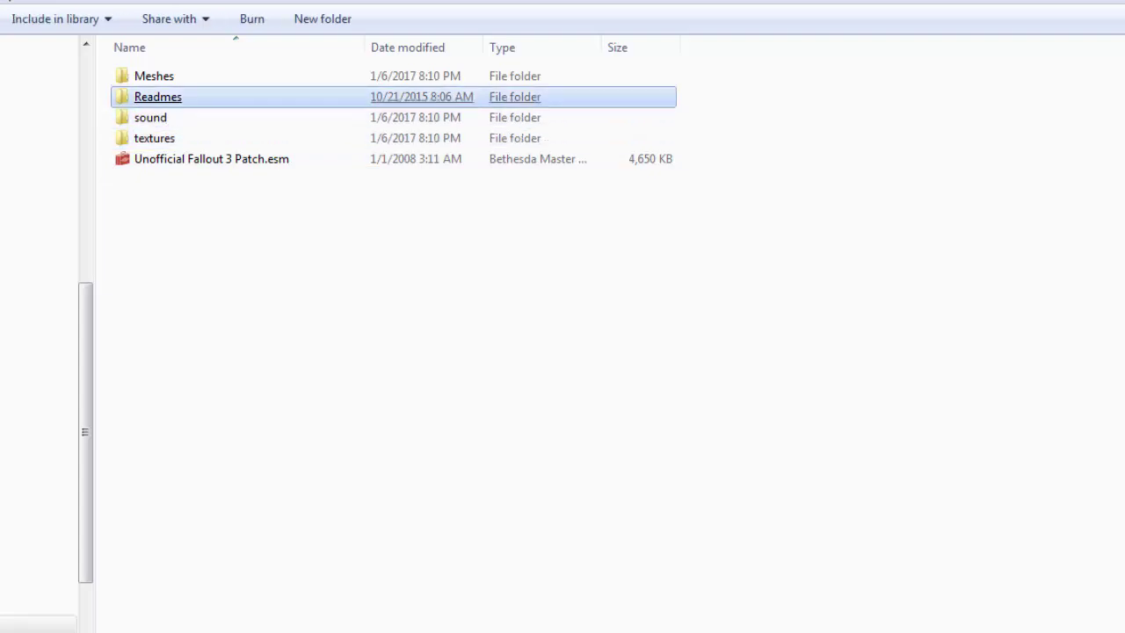
{"action": "key", "text": "ctrl+space"}
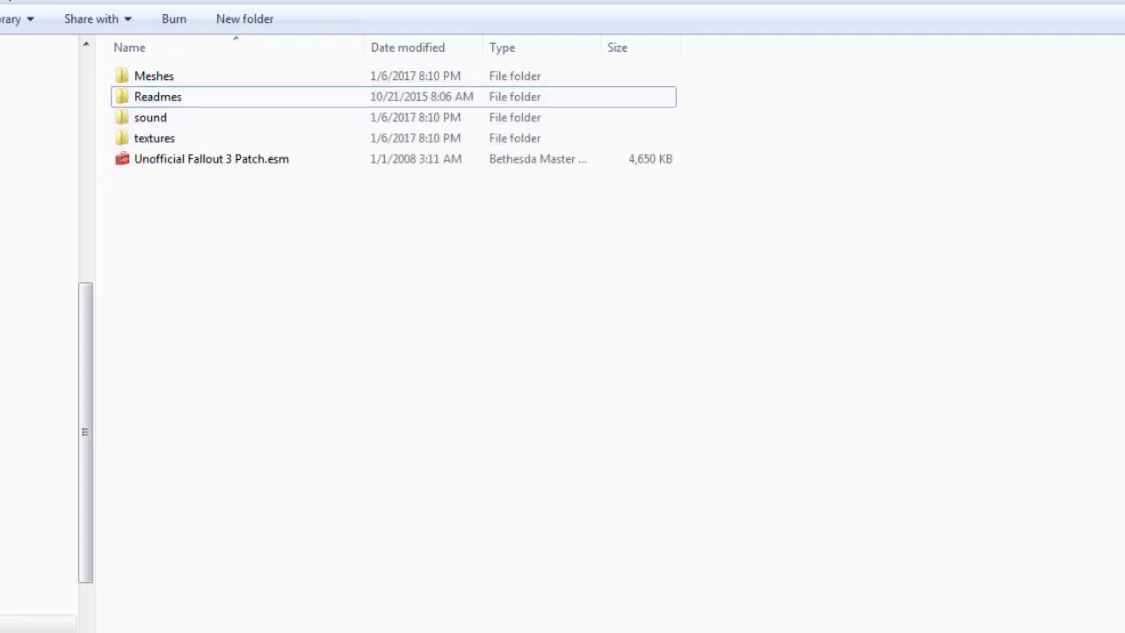
{"action": "key", "text": "BackSpace"}
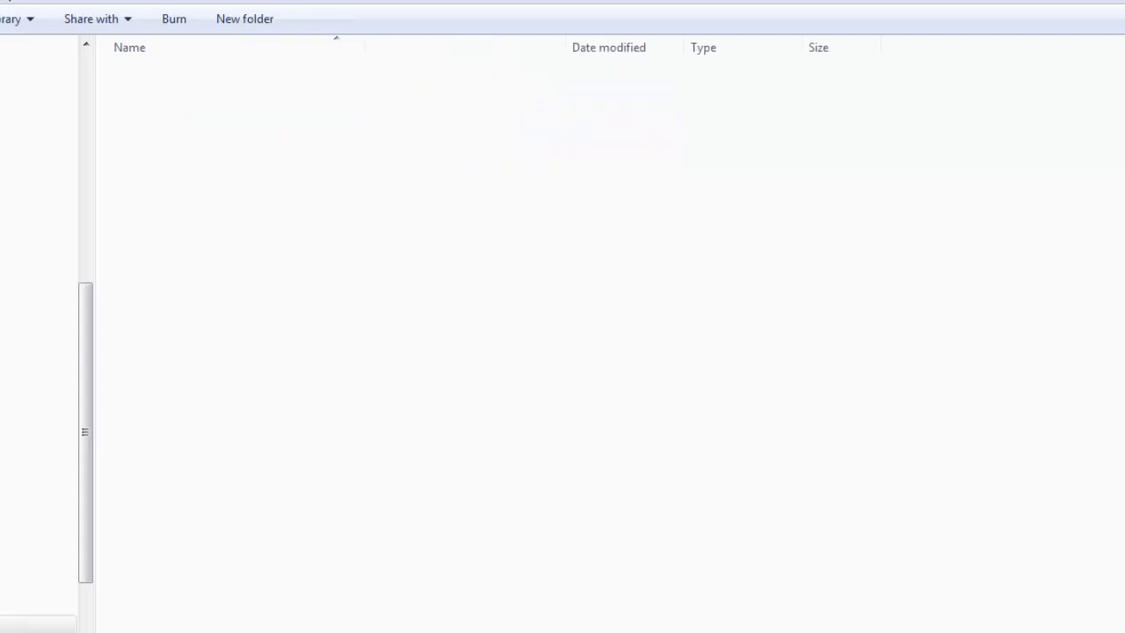
{"action": "key", "text": "ctrl+space"}
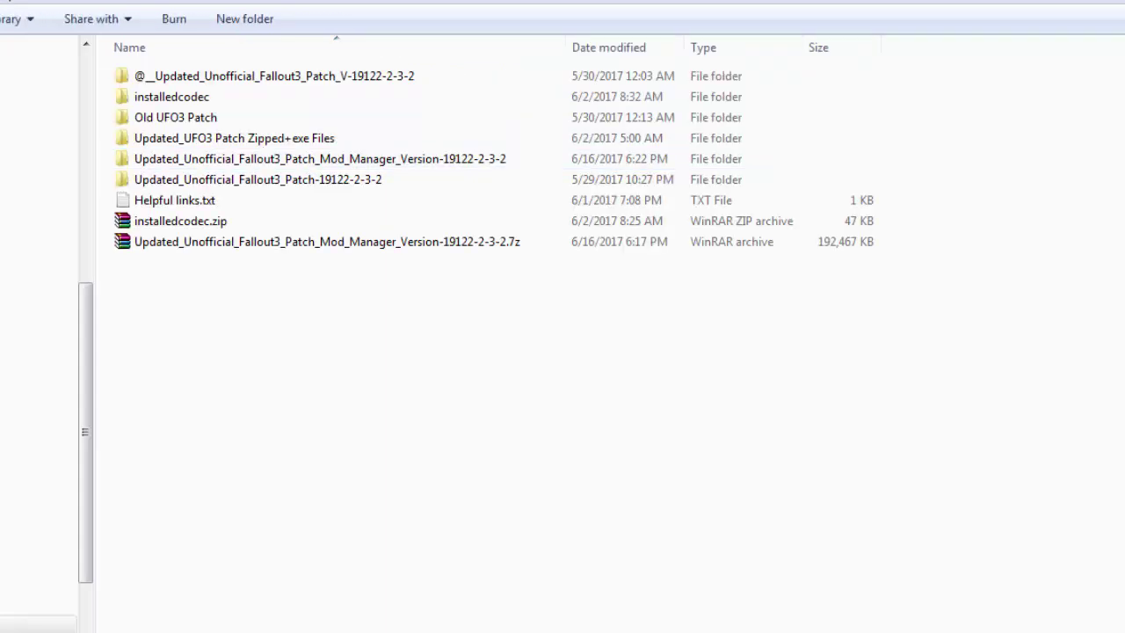
Step: Switch to Fallout Mod Manager's package manager and start creating a FOMod from a folder
{"action": "key", "text": "alt+Tab"}
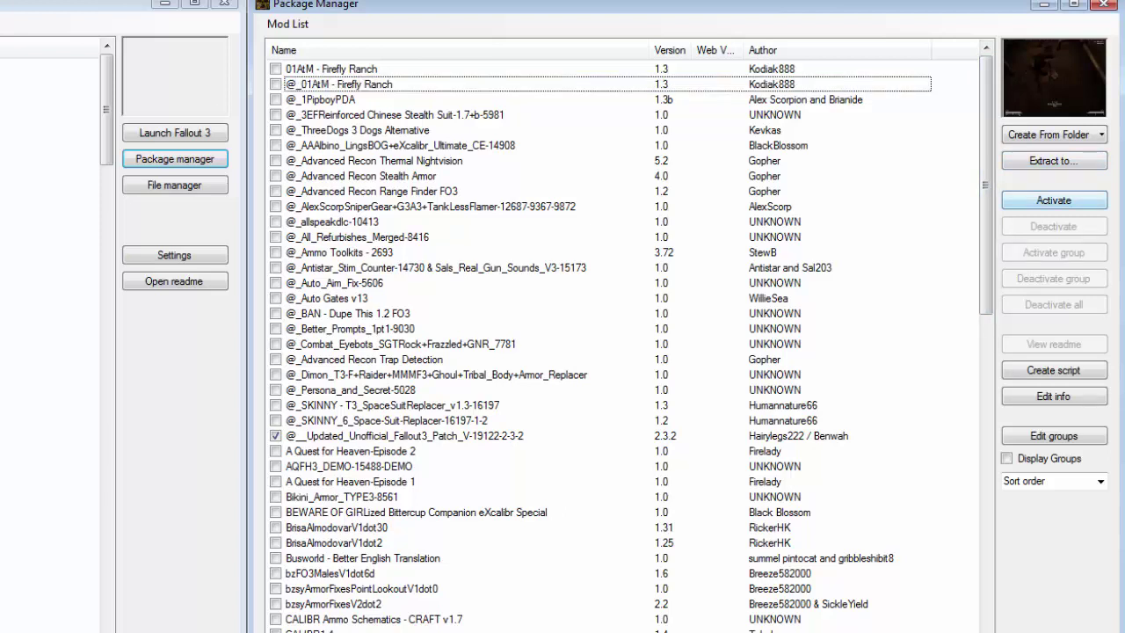
{"action": "left_click", "coordinate": [1101, 134]}
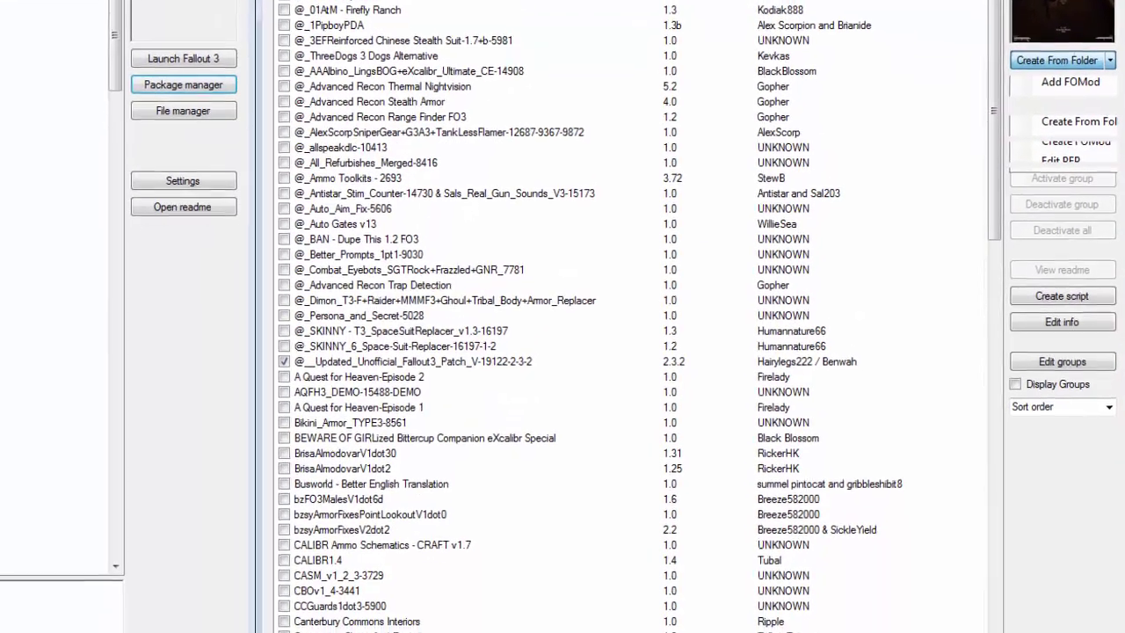
{"action": "key", "text": "Return"}
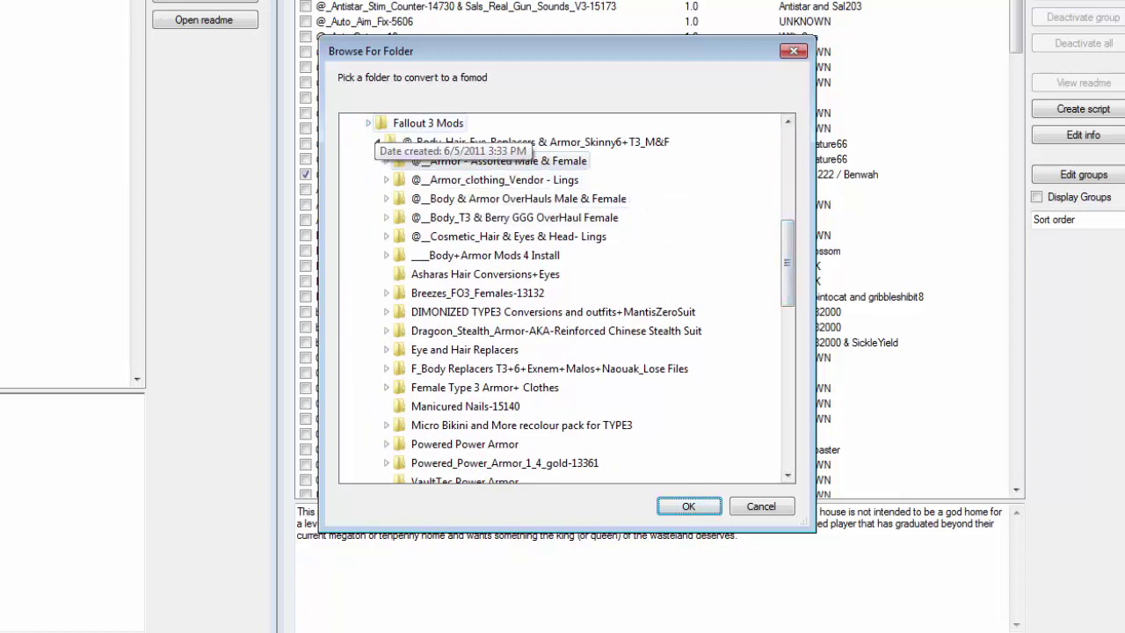
{"action": "left_click", "coordinate": [428, 123]}
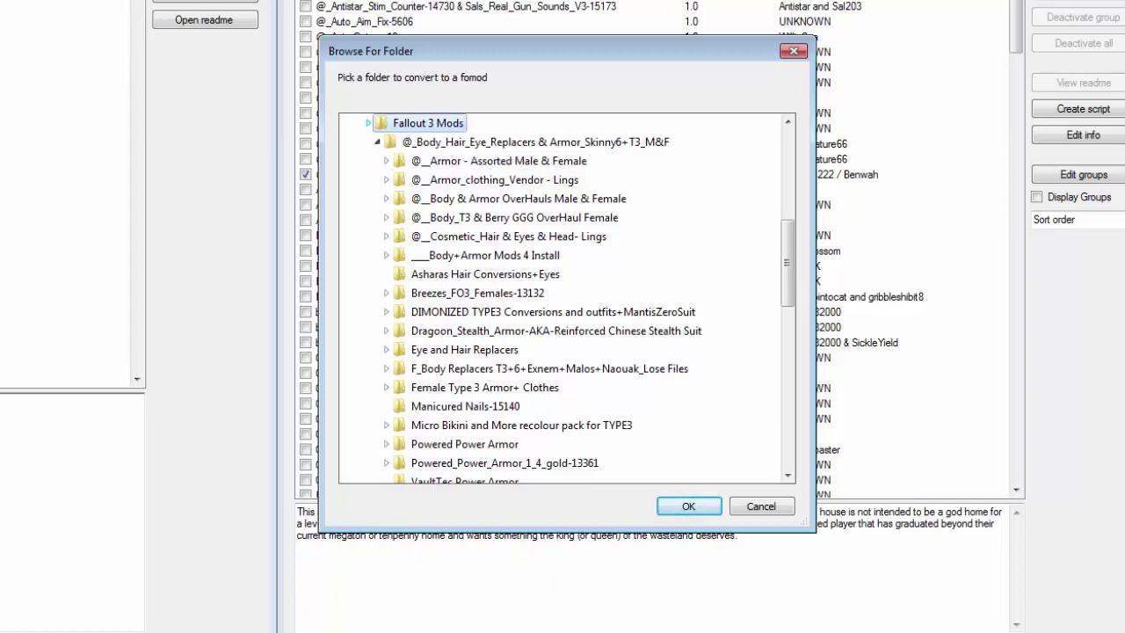
{"action": "scroll", "coordinate": [566, 299], "scroll_direction": "up", "scroll_amount": 6}
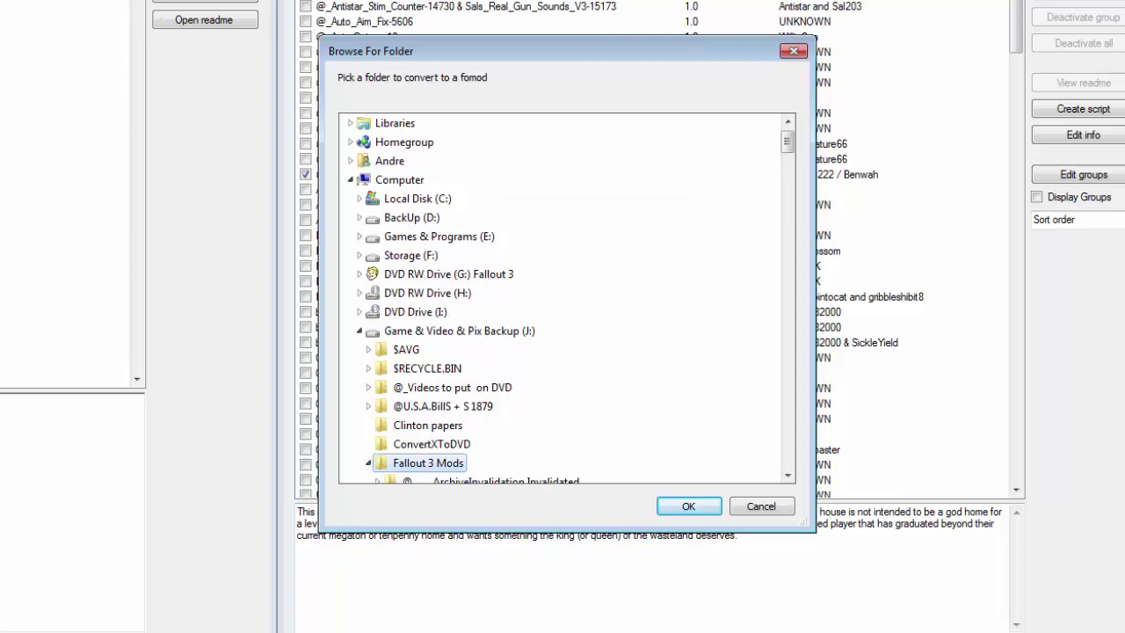
{"action": "scroll", "coordinate": [567, 299], "scroll_direction": "down", "scroll_amount": 9}
{"action": "scroll", "coordinate": [567, 299], "scroll_direction": "down", "scroll_amount": 3}
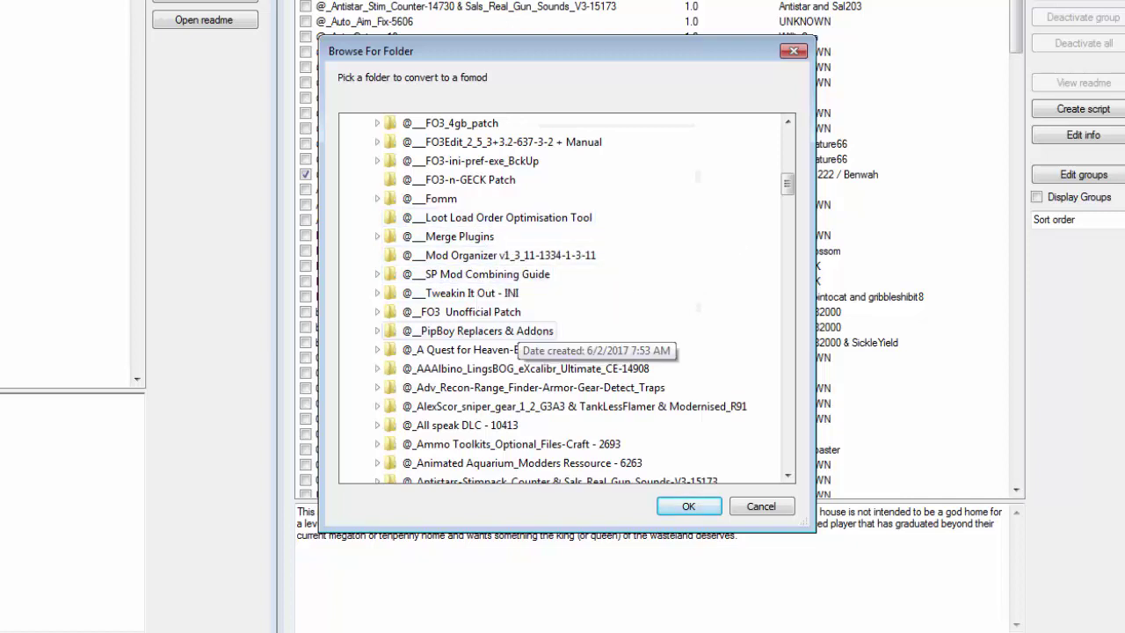
{"action": "double_click", "coordinate": [466, 312]}
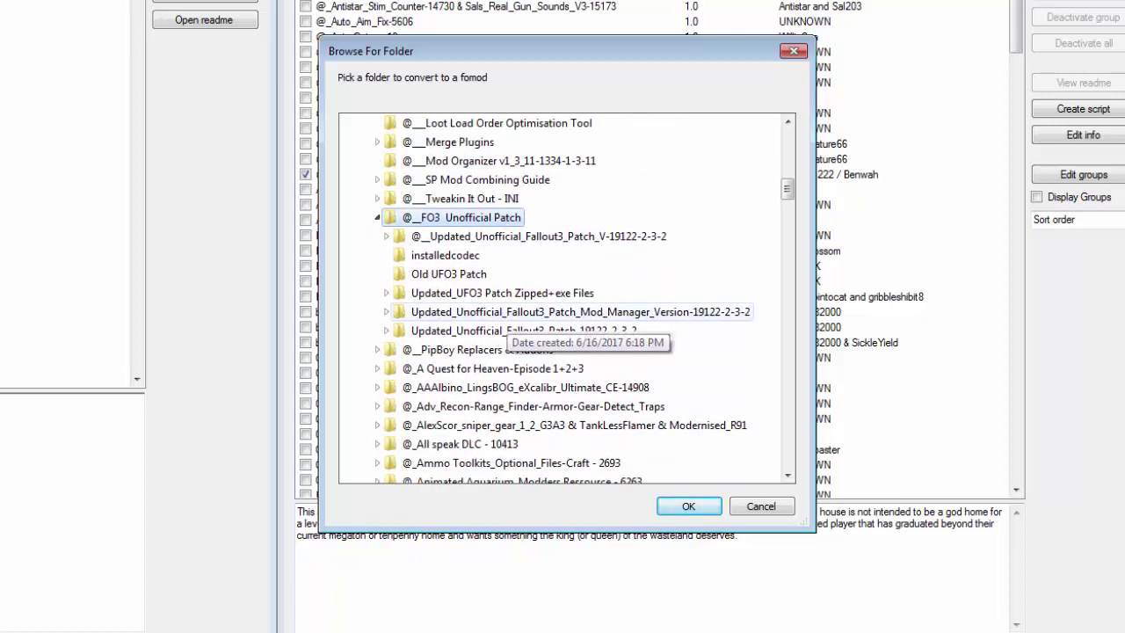
{"action": "double_click", "coordinate": [527, 312]}
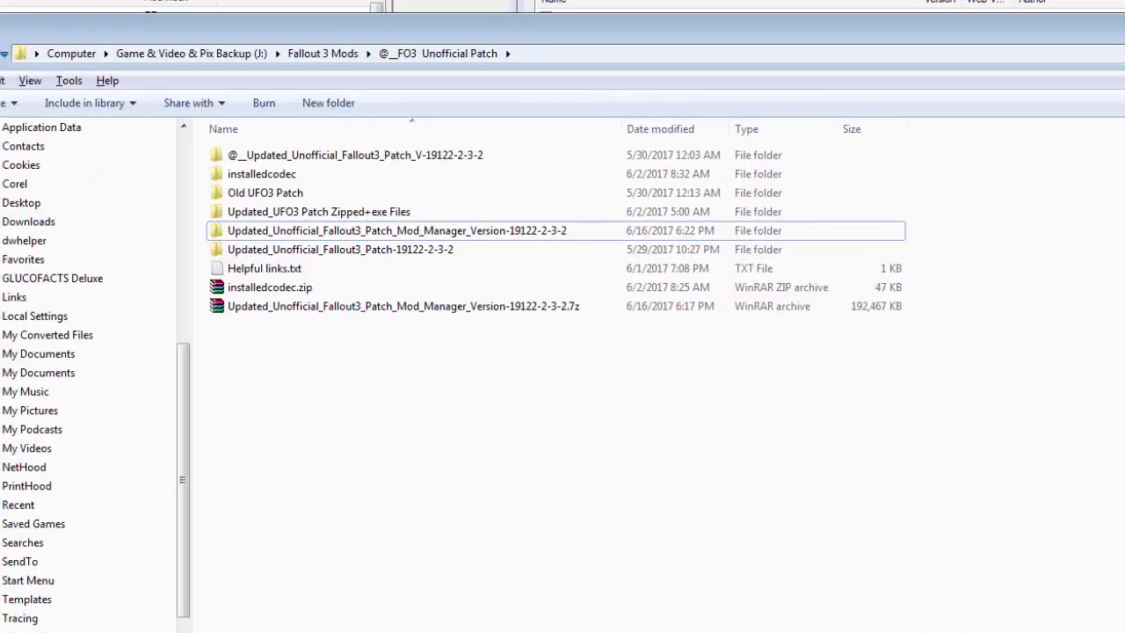
Step: In Windows Explorer, open the Updated_Unofficial_Fallout3_Patch_Mod_Manager_Version-19122-2-3-2 folder and create a subfolder named data
{"action": "left_click", "coordinate": [395, 230]}
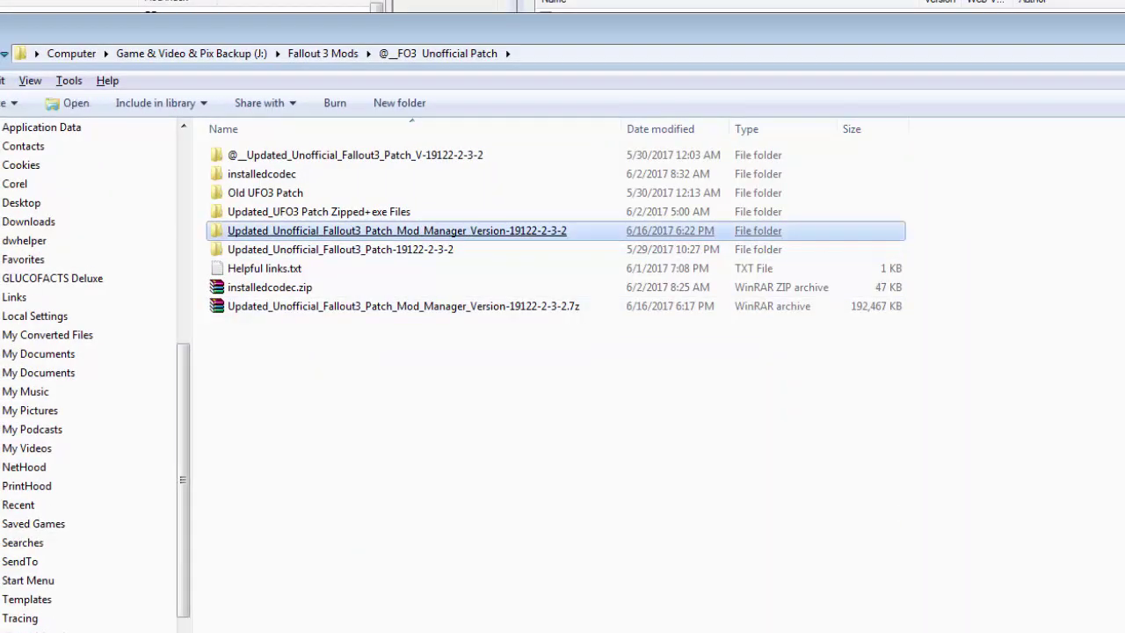
{"action": "double_click", "coordinate": [396, 231]}
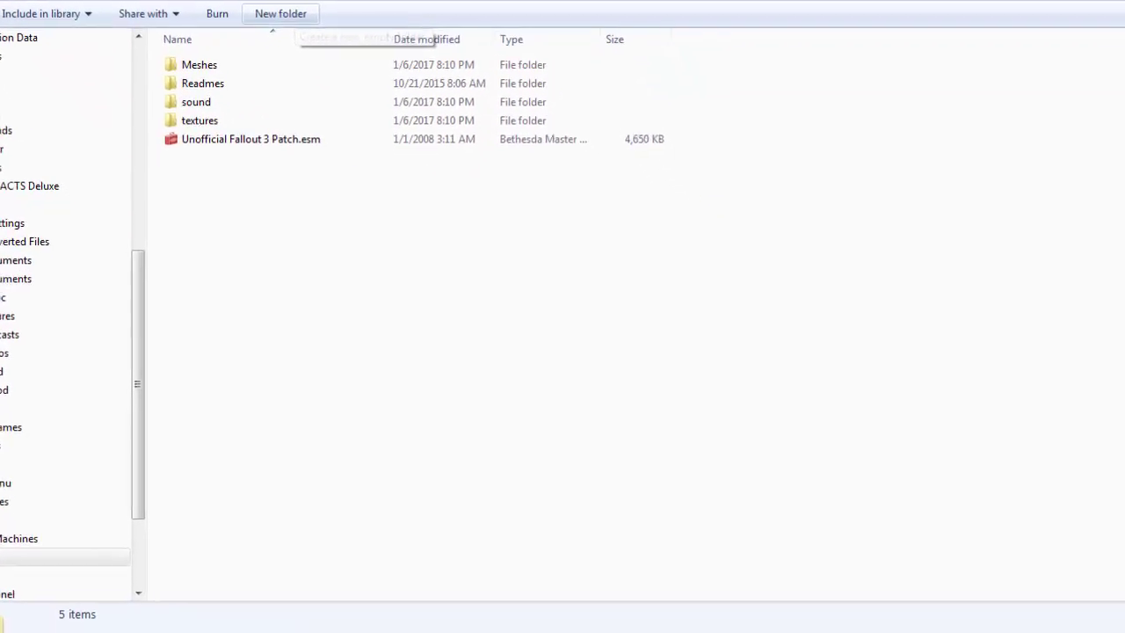
{"action": "left_click", "coordinate": [298, 48]}
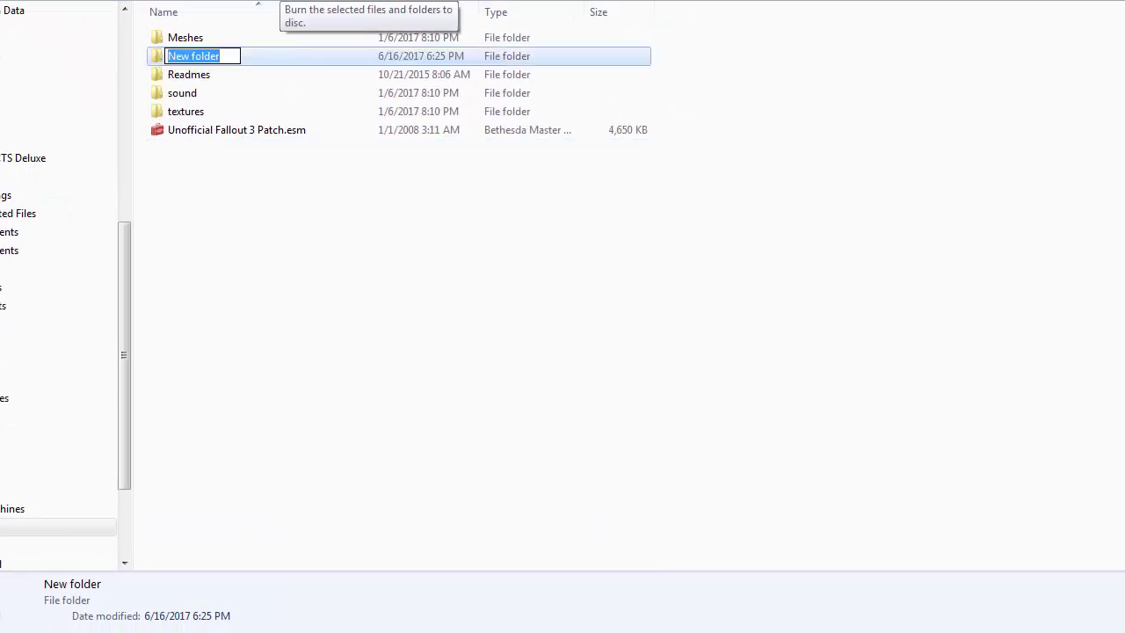
{"action": "type", "text": "data"}
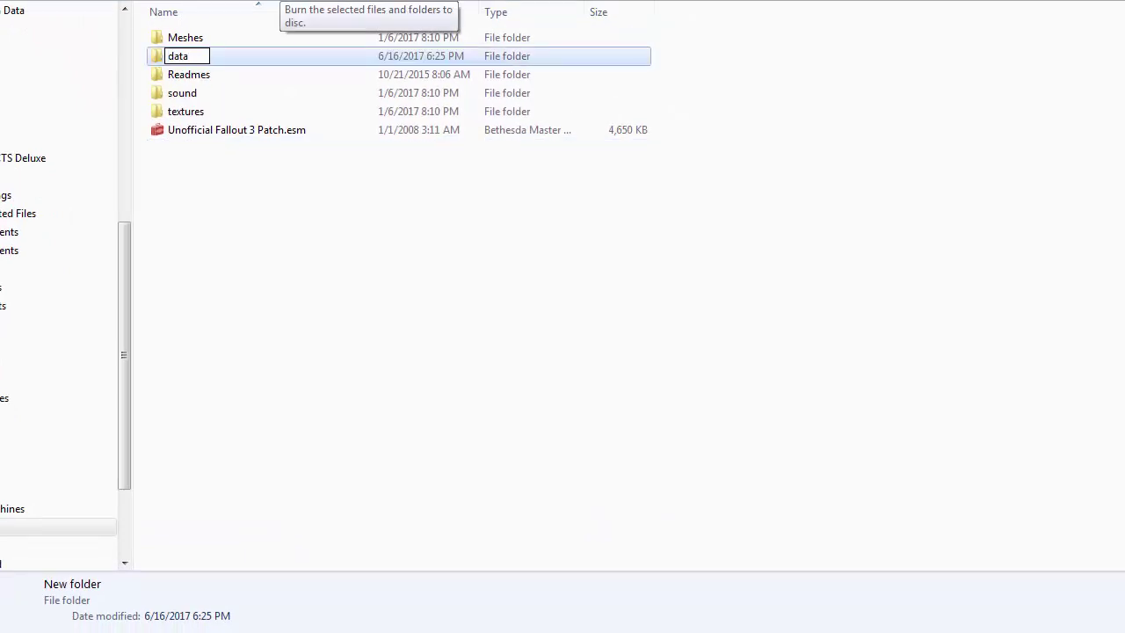
{"action": "key", "text": "Return"}
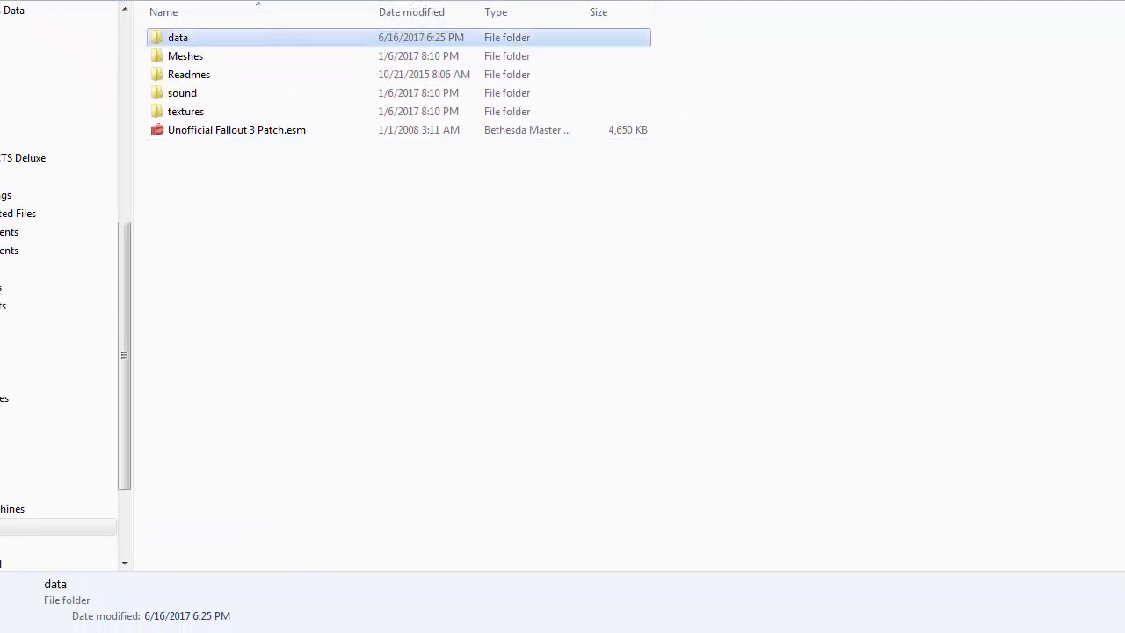
{"action": "left_click_drag", "start_coordinate": [310, 197], "coordinate": [183, 39]}
{"action": "key", "text": "Return"}
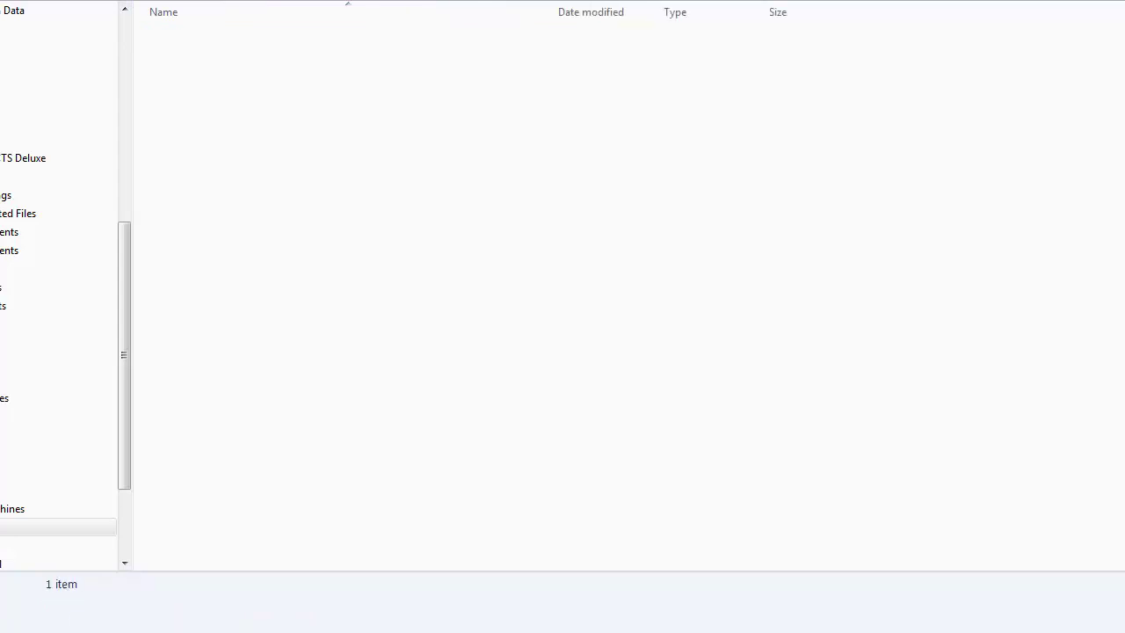
{"action": "left_click", "coordinate": [277, 129]}
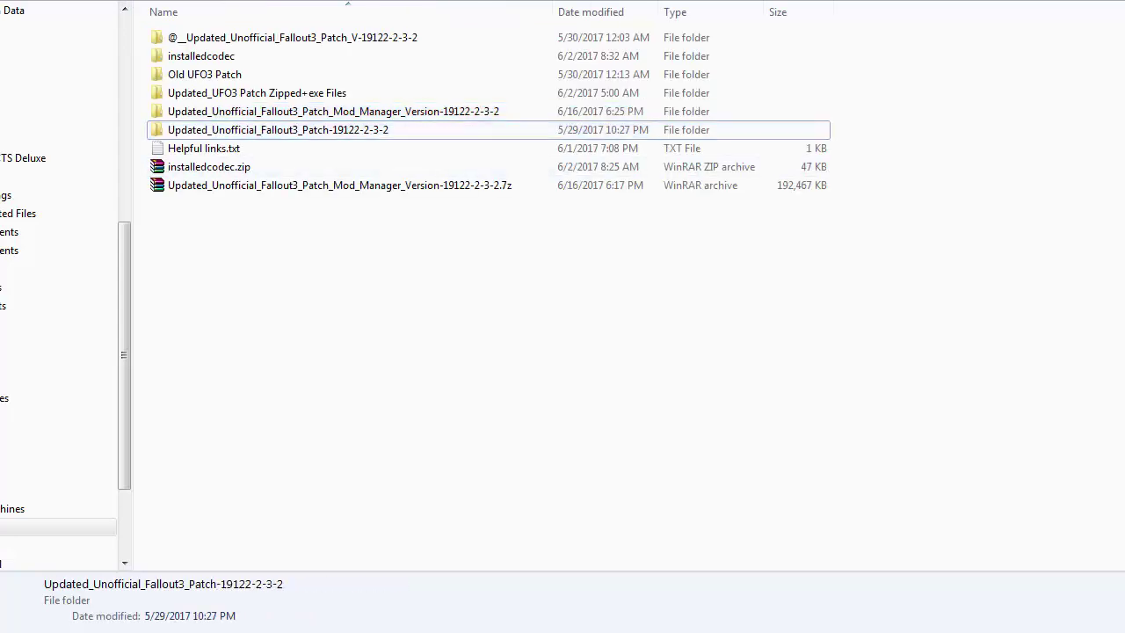
{"action": "left_click", "coordinate": [483, 263]}
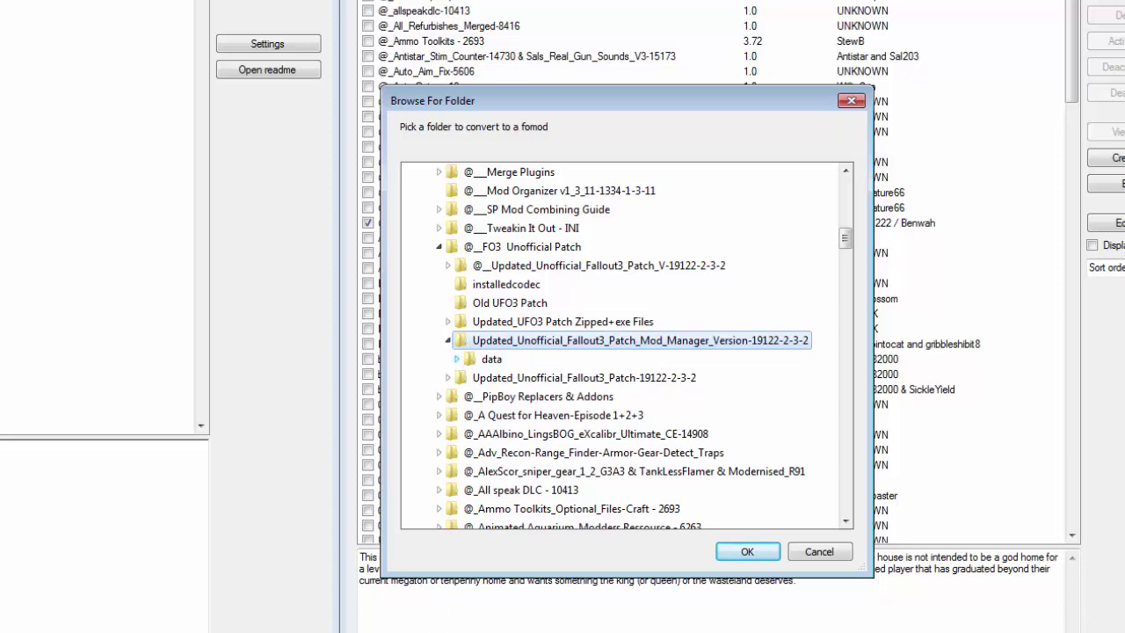
Step: In Fallout Mod Manager, expand the data subfolder and confirm Updated_Unofficial_Fallout3_Patch_Mod_Manager_Version-19122-2-3-2 as the folder to convert to a FOMod
{"action": "left_click", "coordinate": [457, 359]}
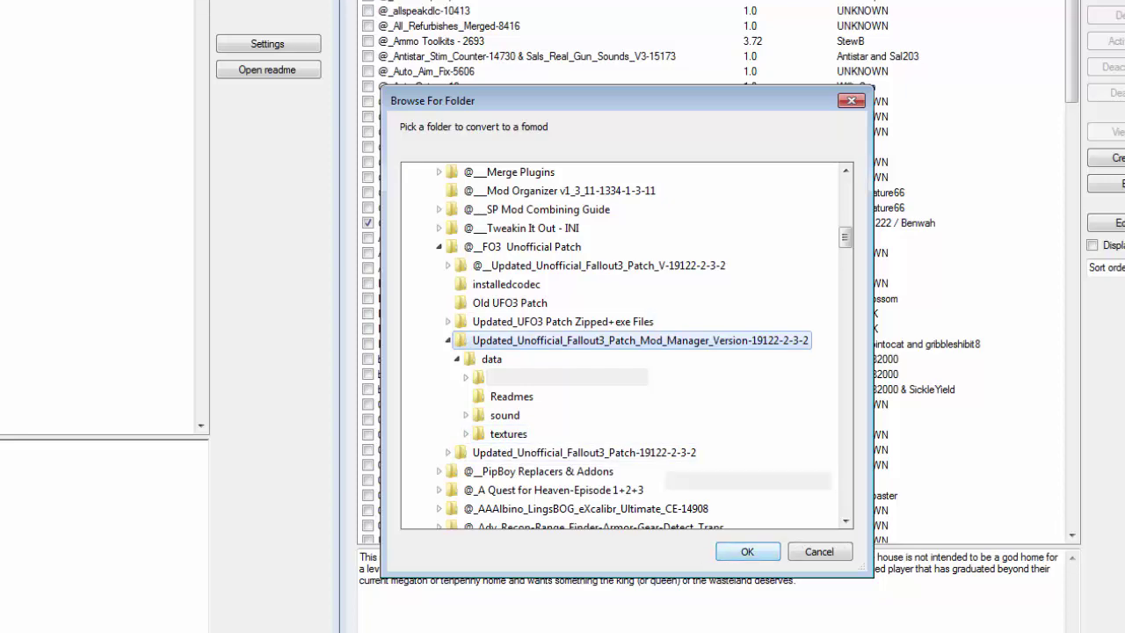
{"action": "key", "text": "Return"}
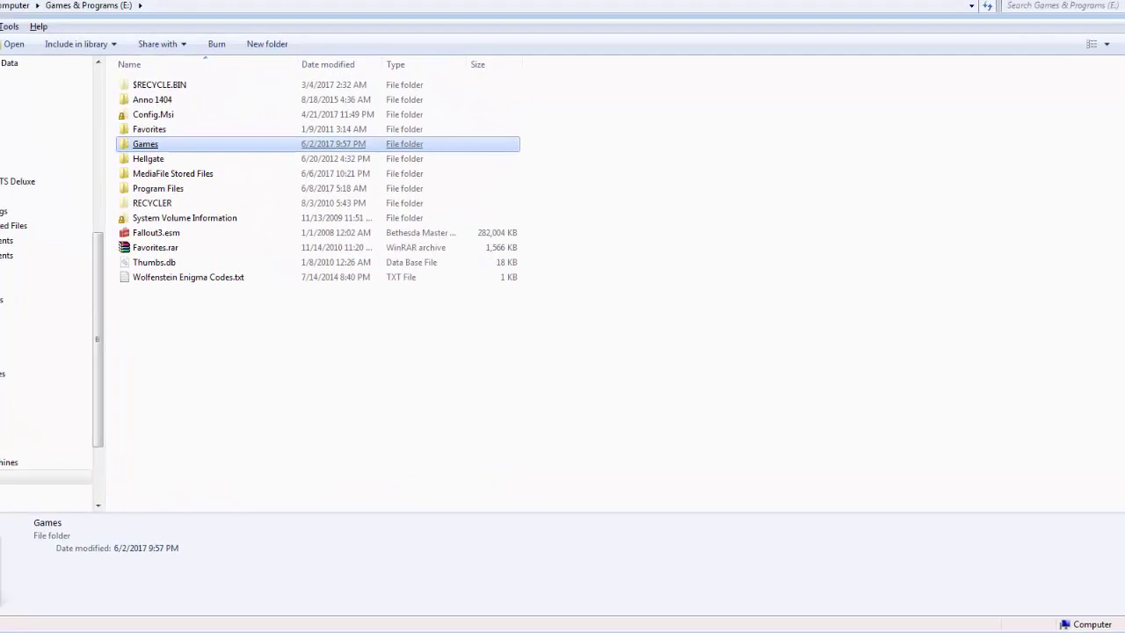
Step: In Windows Explorer, open Games > Fallout 3 on the Games & Programs (E:) drive and look through the folder's contents
{"action": "key", "text": "Return"}
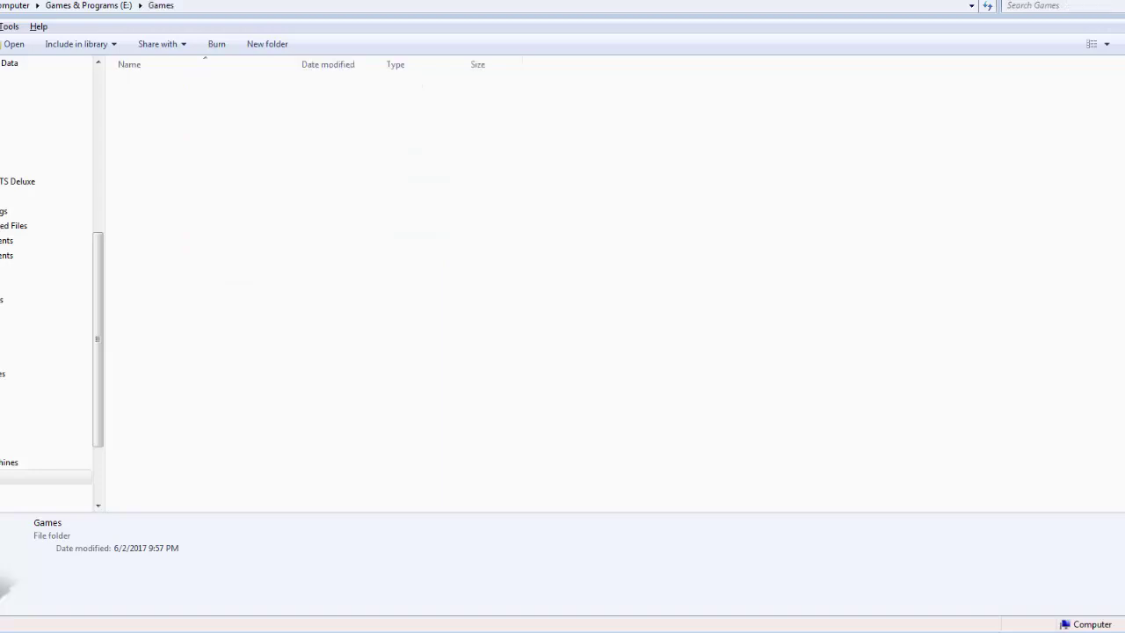
{"action": "left_click", "coordinate": [179, 144]}
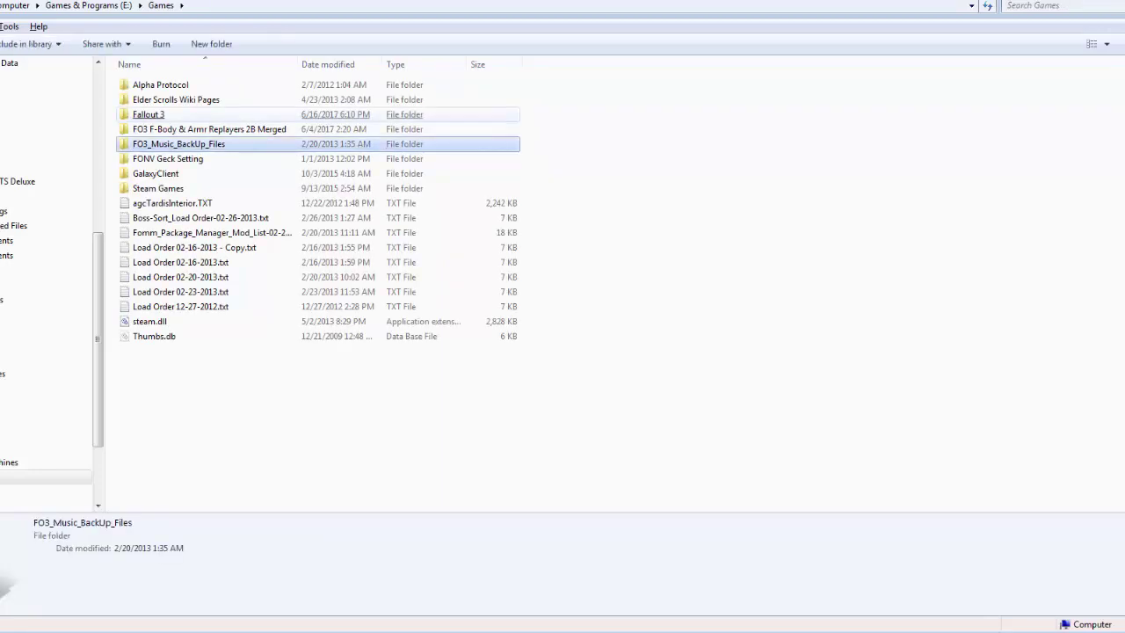
{"action": "left_click", "coordinate": [148, 115]}
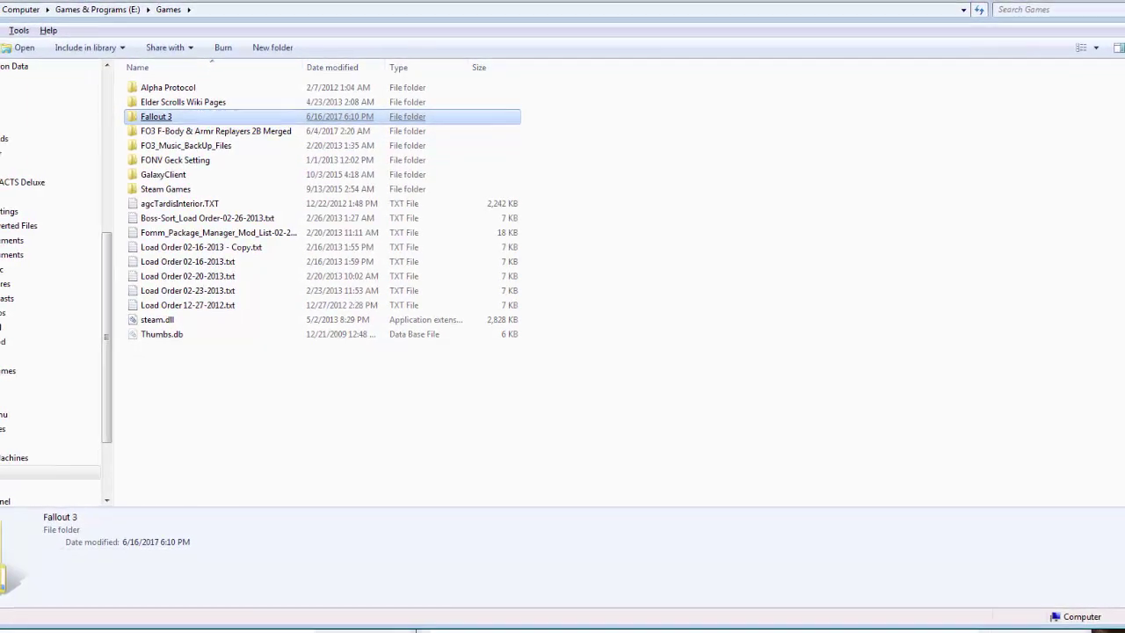
{"action": "double_click", "coordinate": [159, 117]}
{"action": "left_click", "coordinate": [171, 116]}
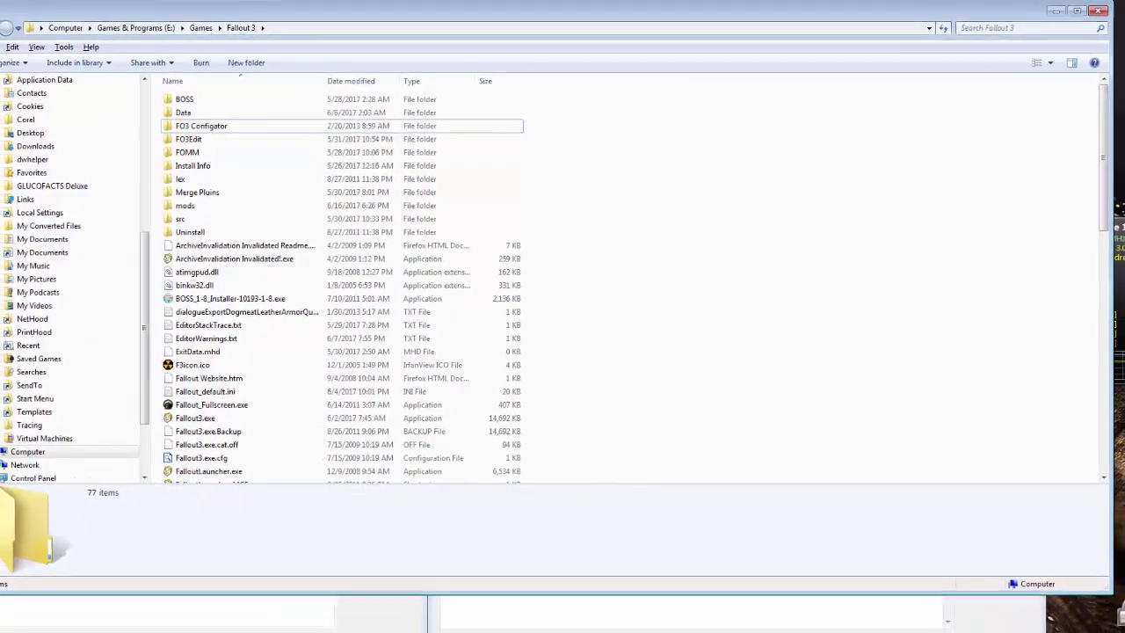
{"action": "scroll", "coordinate": [343, 281], "scroll_direction": "down", "scroll_amount": 6}
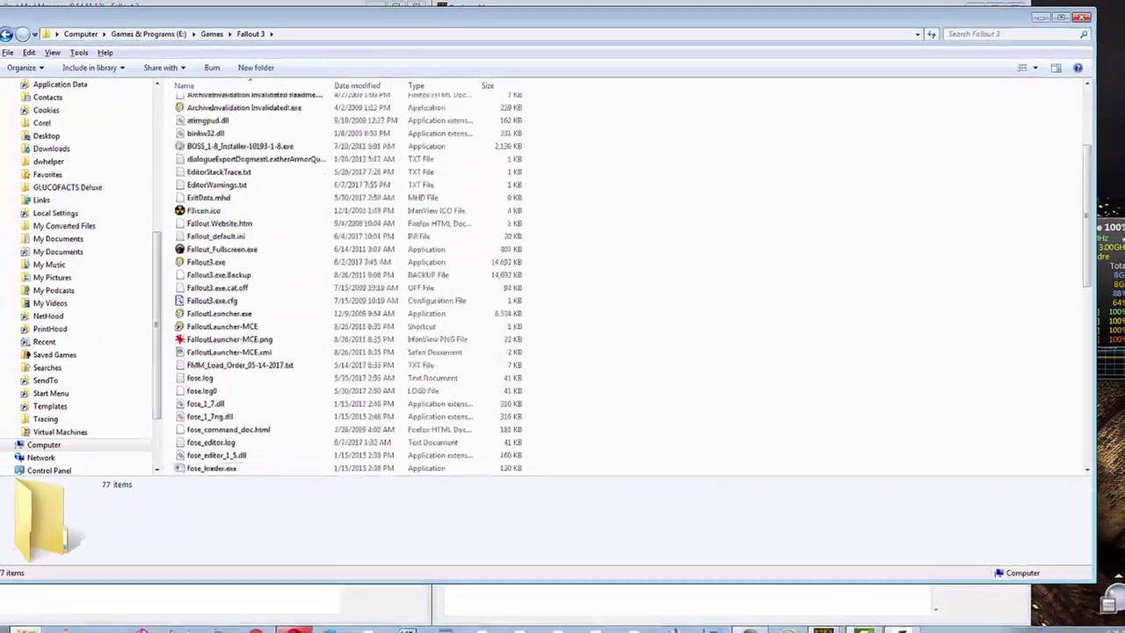
{"action": "scroll", "coordinate": [342, 281], "scroll_direction": "down", "scroll_amount": 8}
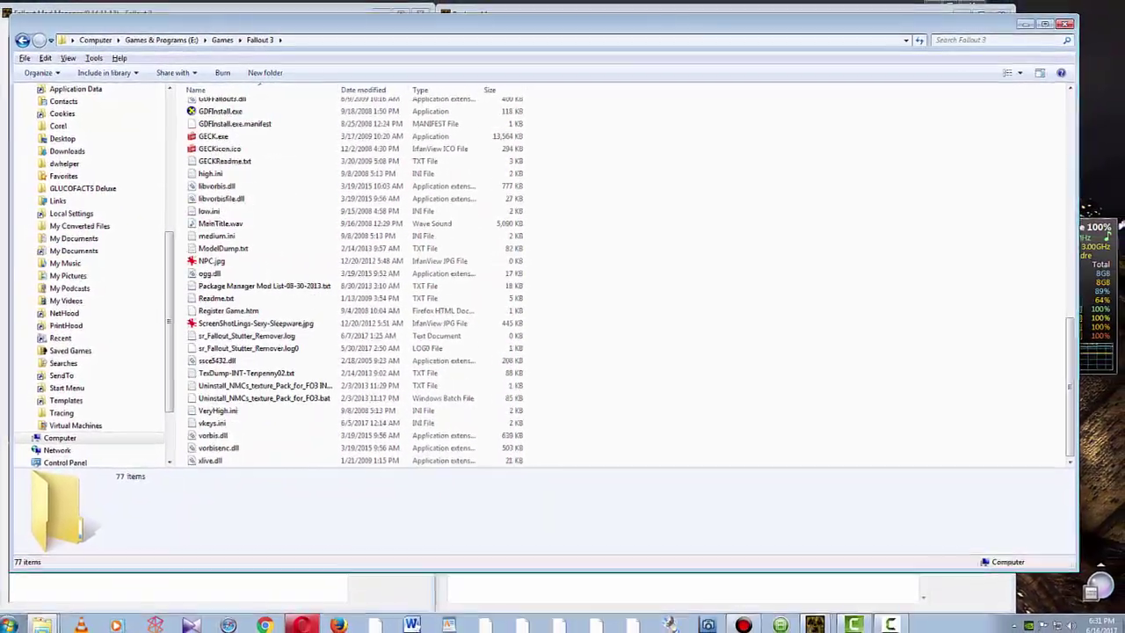
{"action": "scroll", "coordinate": [343, 282], "scroll_direction": "up", "scroll_amount": 8}
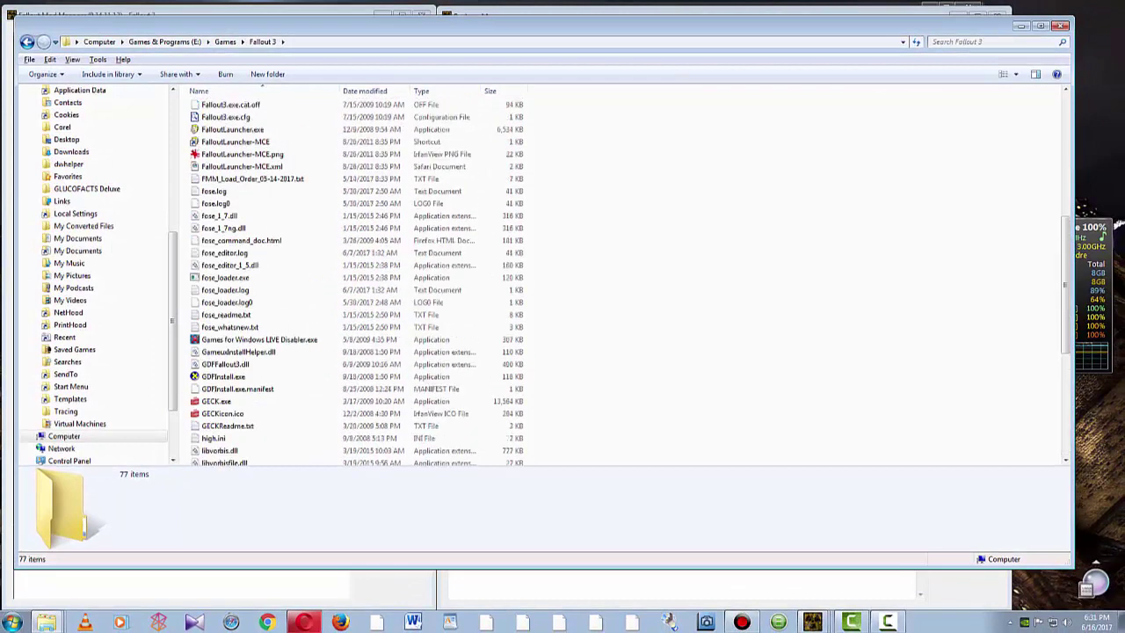
{"action": "scroll", "coordinate": [356, 281], "scroll_direction": "up", "scroll_amount": 8}
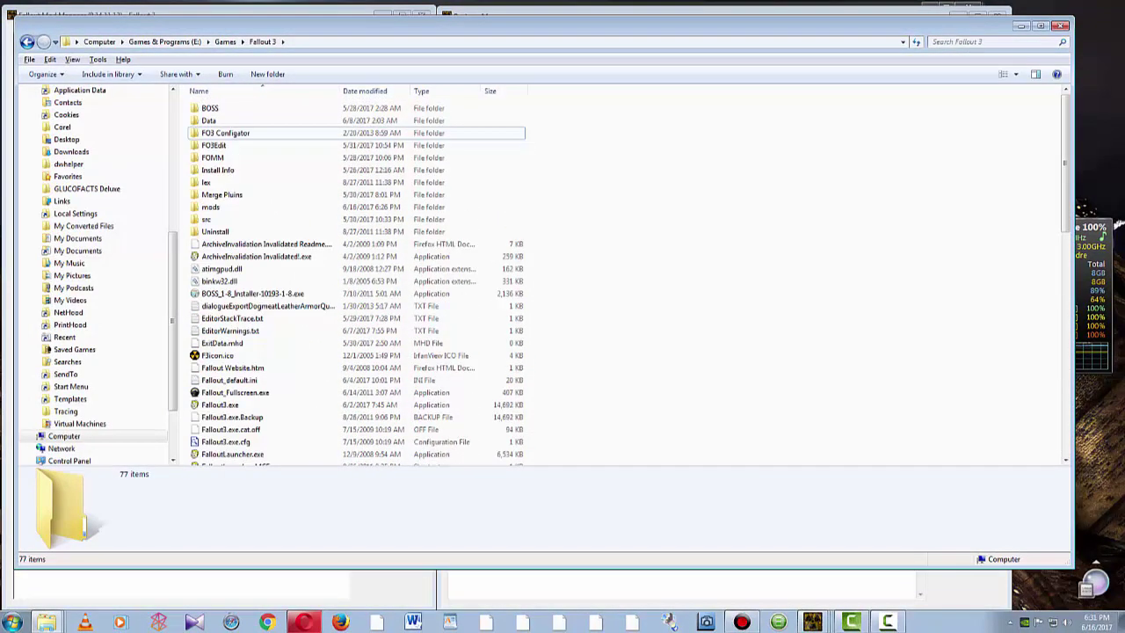
Step: Open Fallout 3's Data folder and look through its subfolders, plugins, images and readme files
{"action": "left_click", "coordinate": [209, 121]}
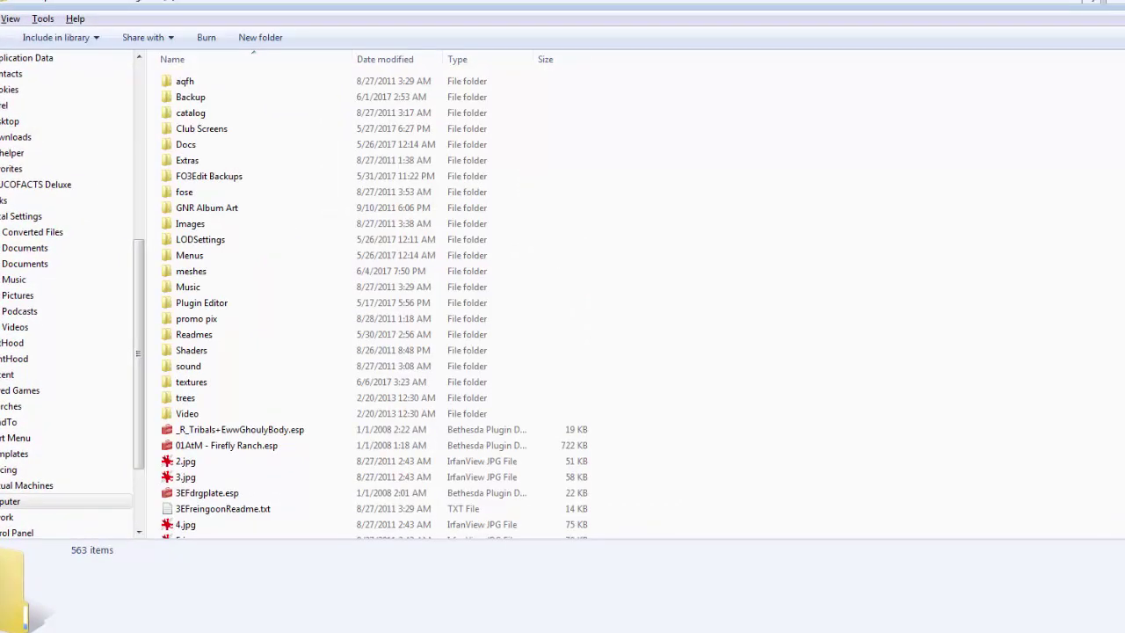
{"action": "scroll", "coordinate": [374, 305], "scroll_direction": "down", "scroll_amount": 13}
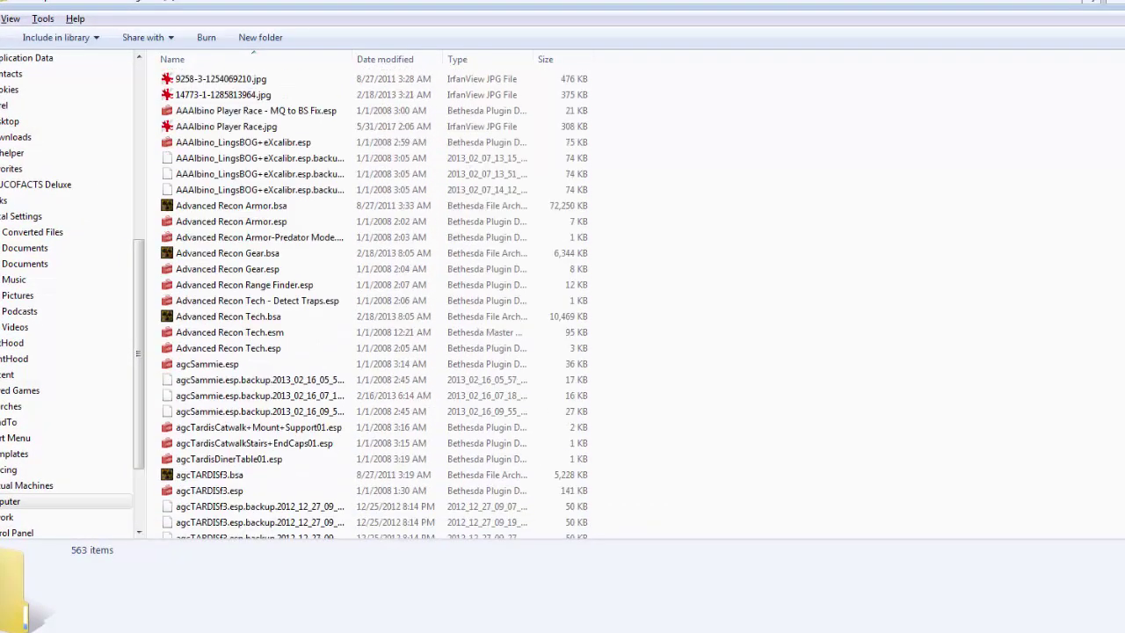
{"action": "scroll", "coordinate": [375, 303], "scroll_direction": "down", "scroll_amount": 10}
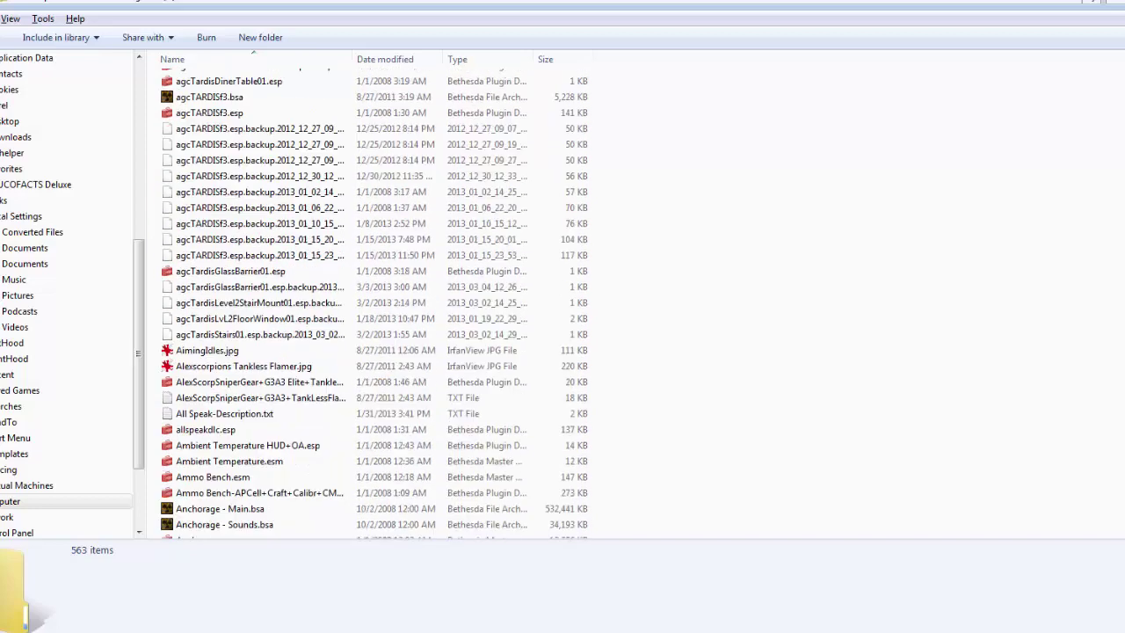
{"action": "scroll", "coordinate": [374, 303], "scroll_direction": "down", "scroll_amount": 10}
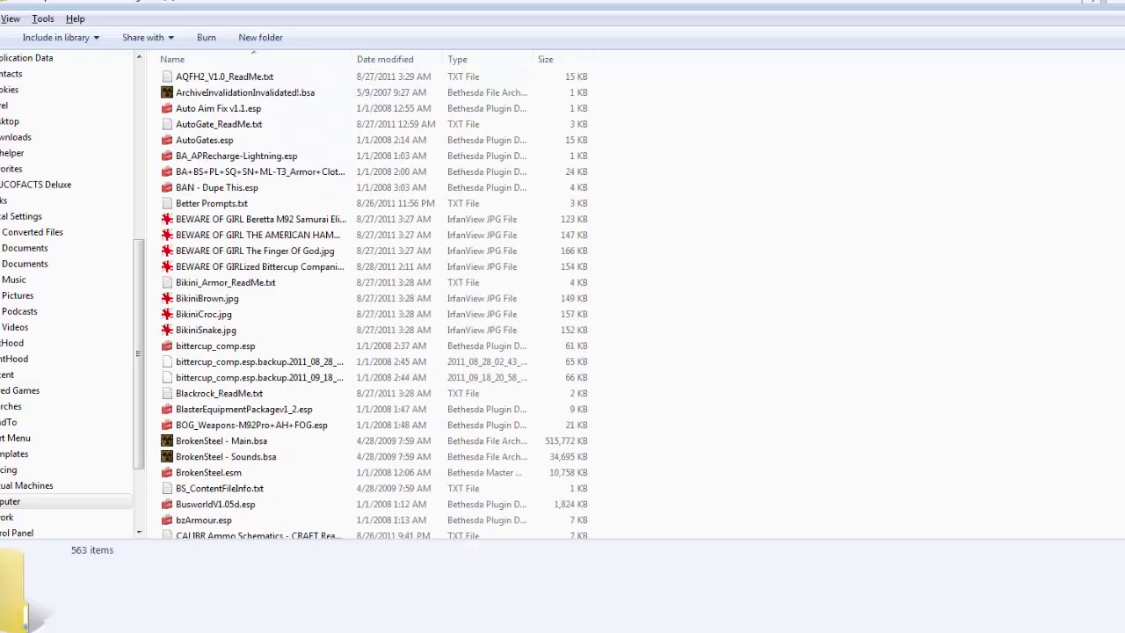
{"action": "scroll", "coordinate": [375, 303], "scroll_direction": "down", "scroll_amount": 2}
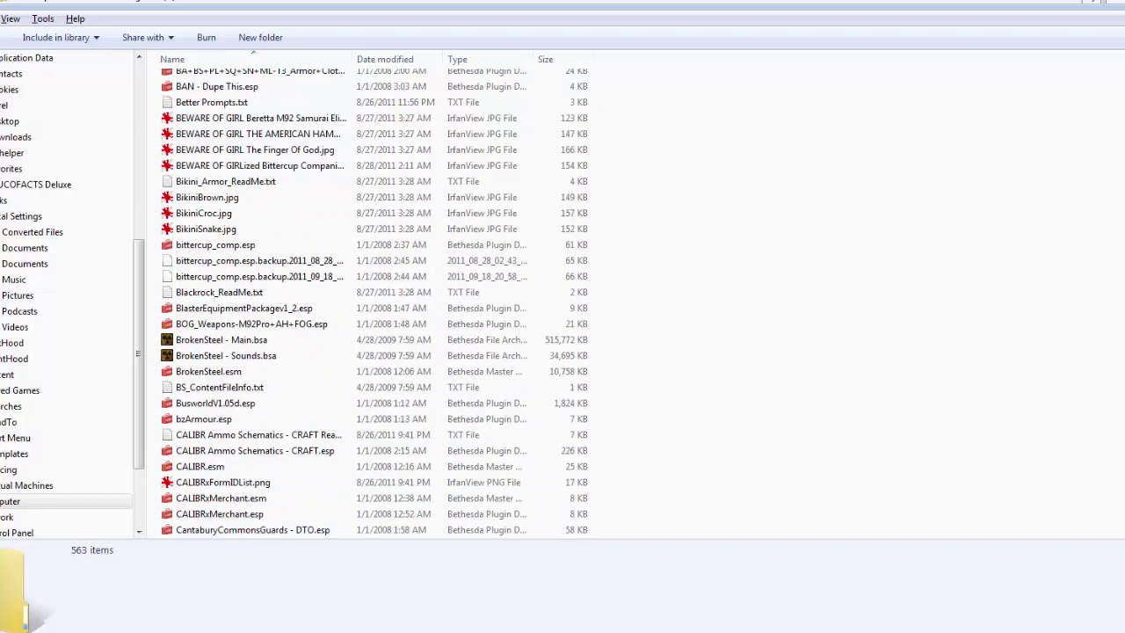
{"action": "scroll", "coordinate": [375, 303], "scroll_direction": "down", "scroll_amount": 10}
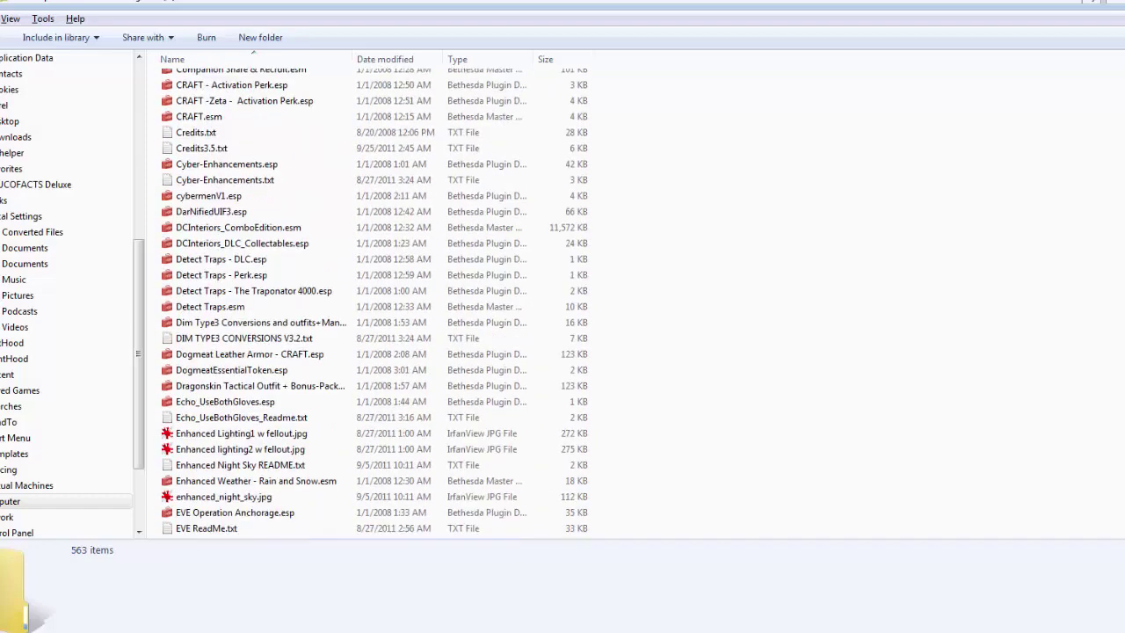
{"action": "scroll", "coordinate": [374, 303], "scroll_direction": "down", "scroll_amount": 20}
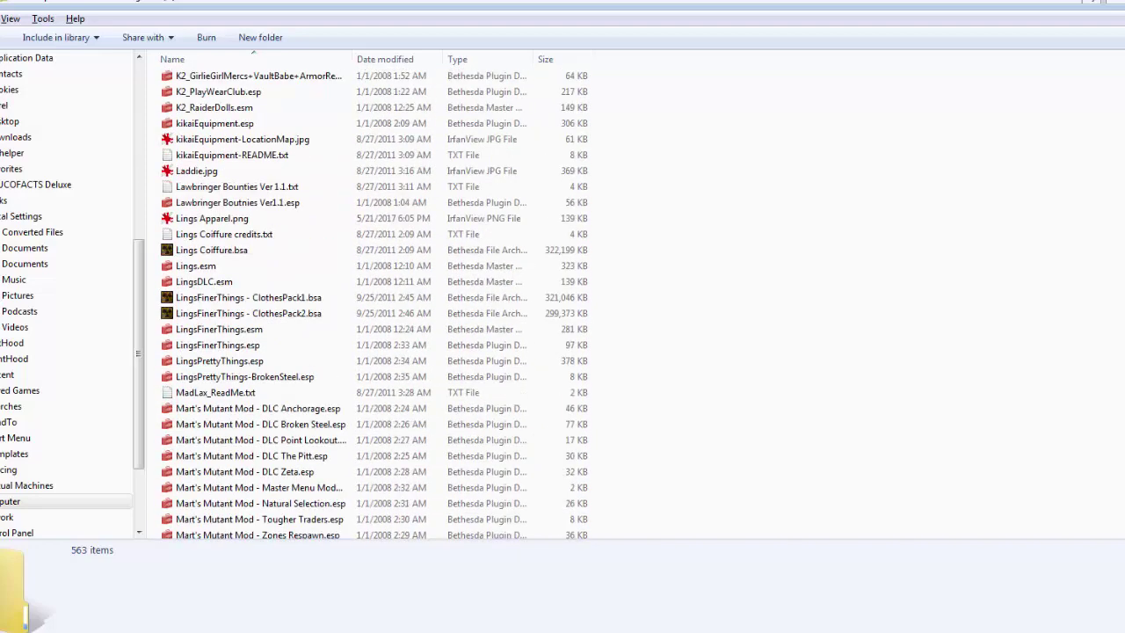
{"action": "scroll", "coordinate": [374, 303], "scroll_direction": "down", "scroll_amount": 20}
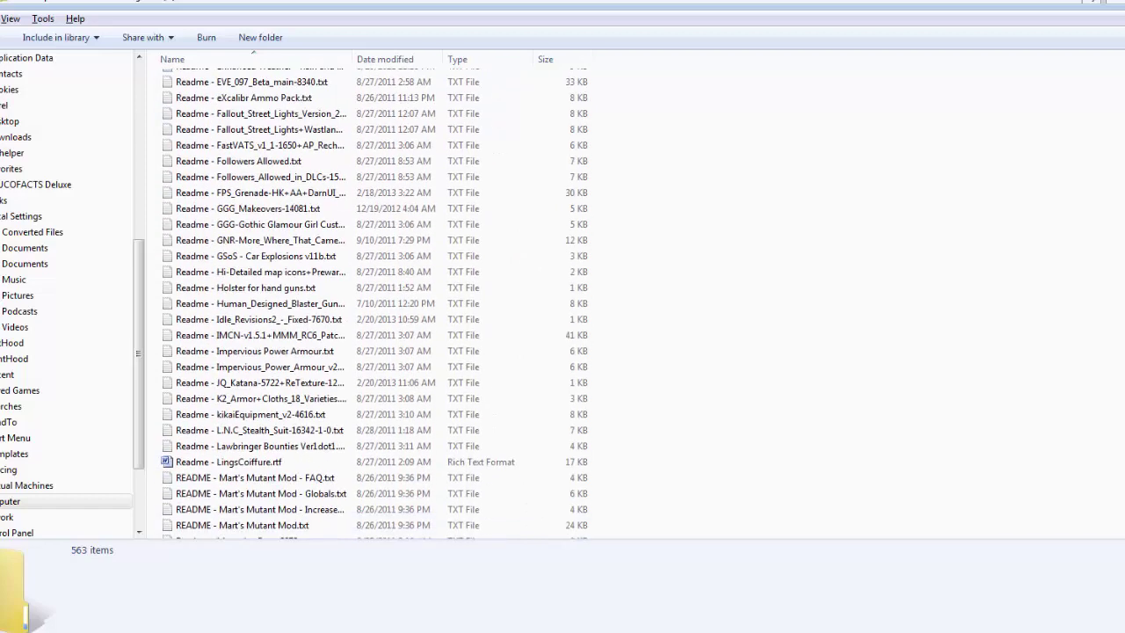
{"action": "scroll", "coordinate": [374, 304], "scroll_direction": "up", "scroll_amount": 5}
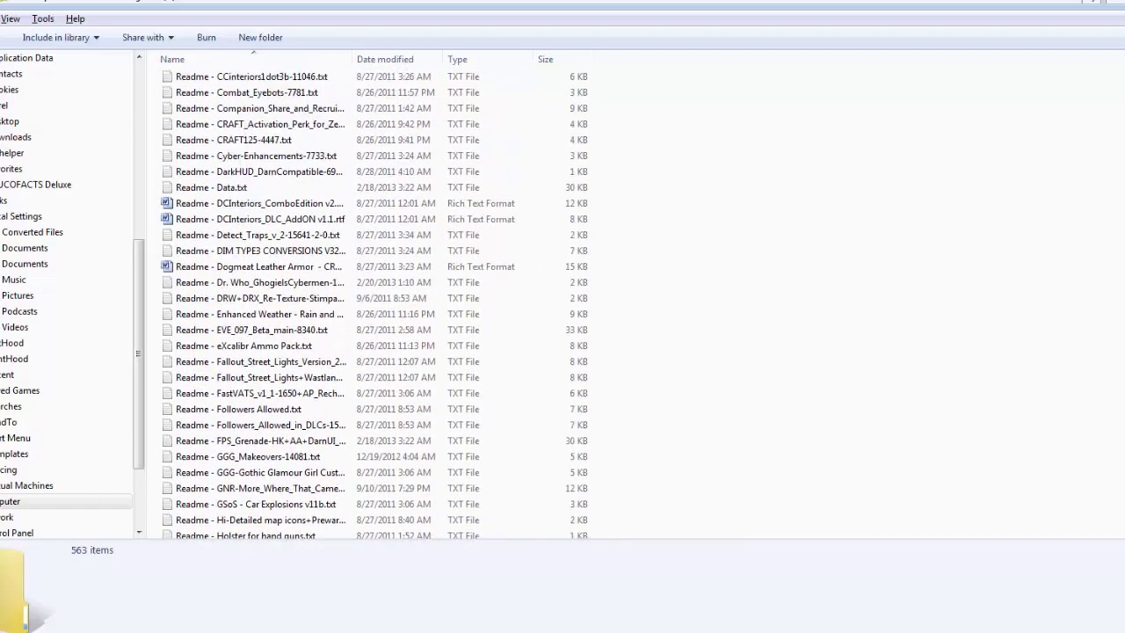
{"action": "scroll", "coordinate": [374, 303], "scroll_direction": "down", "scroll_amount": 20}
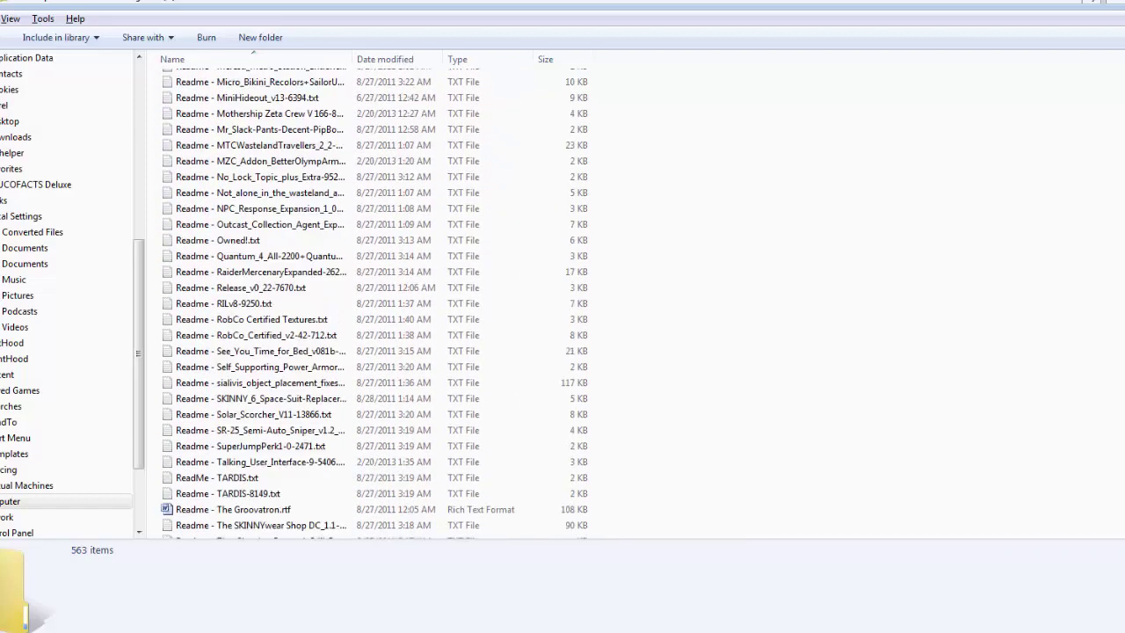
{"action": "scroll", "coordinate": [374, 304], "scroll_direction": "down", "scroll_amount": 9}
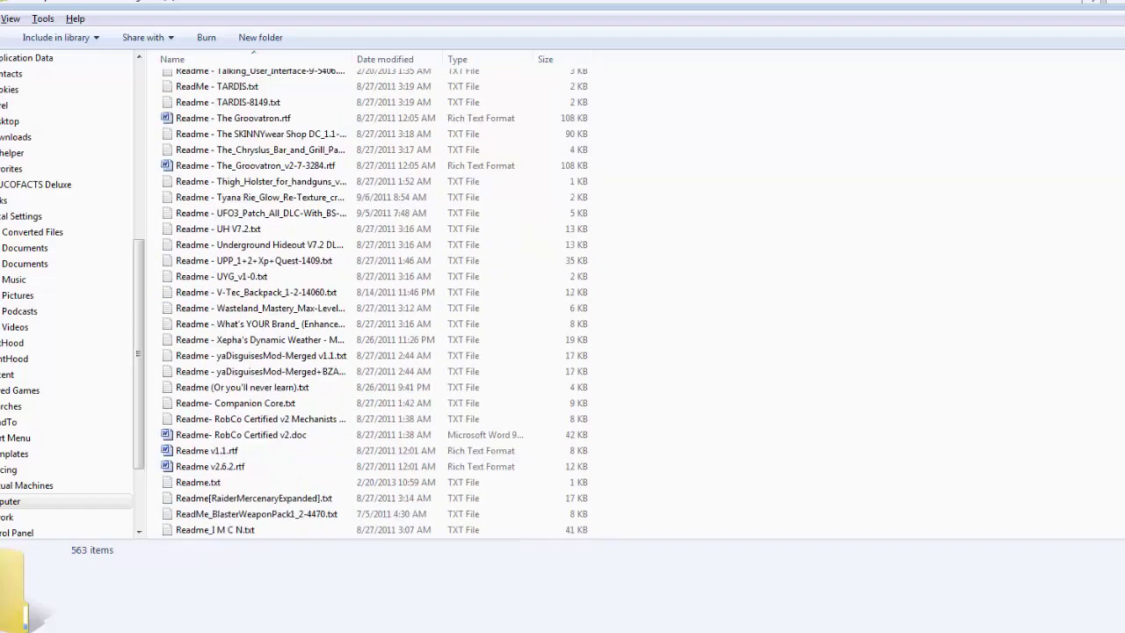
{"action": "scroll", "coordinate": [375, 303], "scroll_direction": "down", "scroll_amount": 9}
{"action": "scroll", "coordinate": [374, 303], "scroll_direction": "up", "scroll_amount": 1}
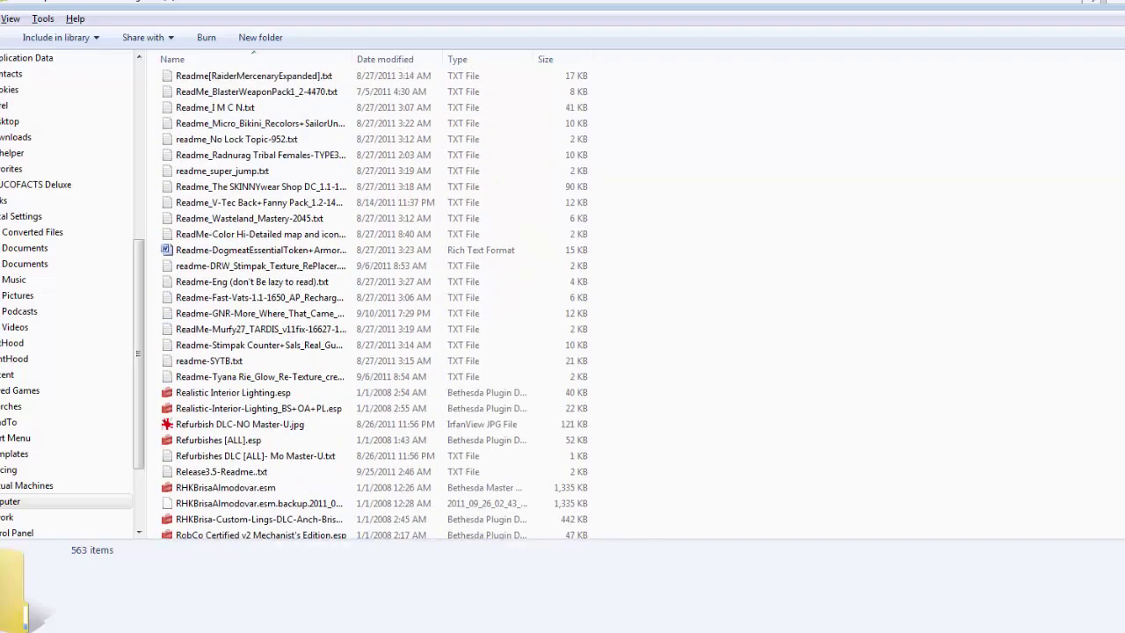
{"action": "scroll", "coordinate": [374, 303], "scroll_direction": "up", "scroll_amount": 8}
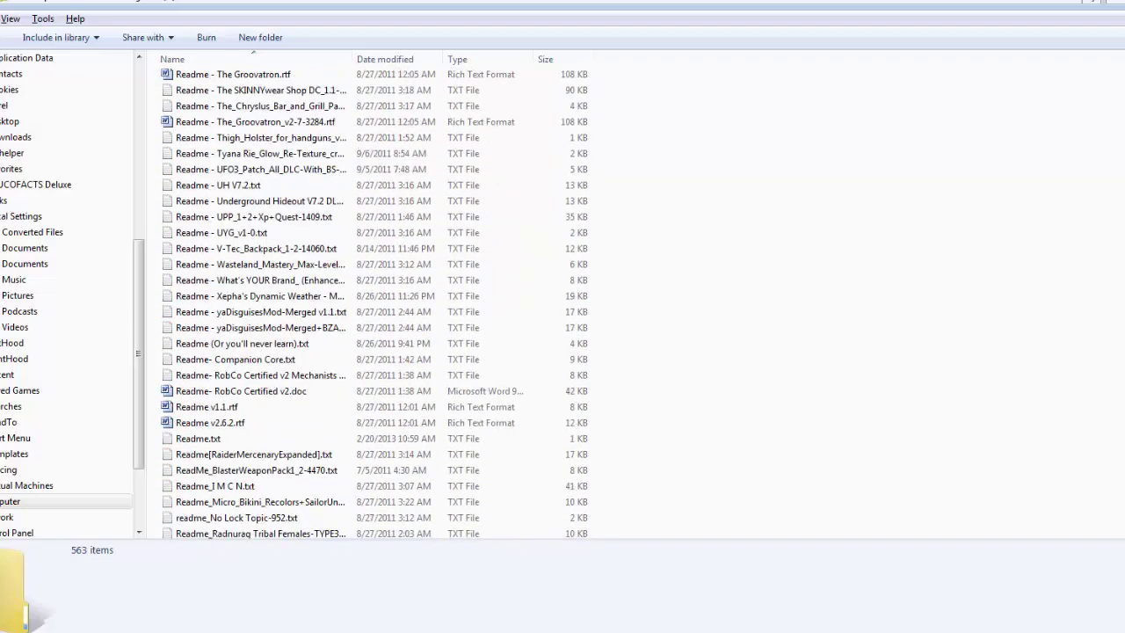
{"action": "scroll", "coordinate": [375, 303], "scroll_direction": "up", "scroll_amount": 20}
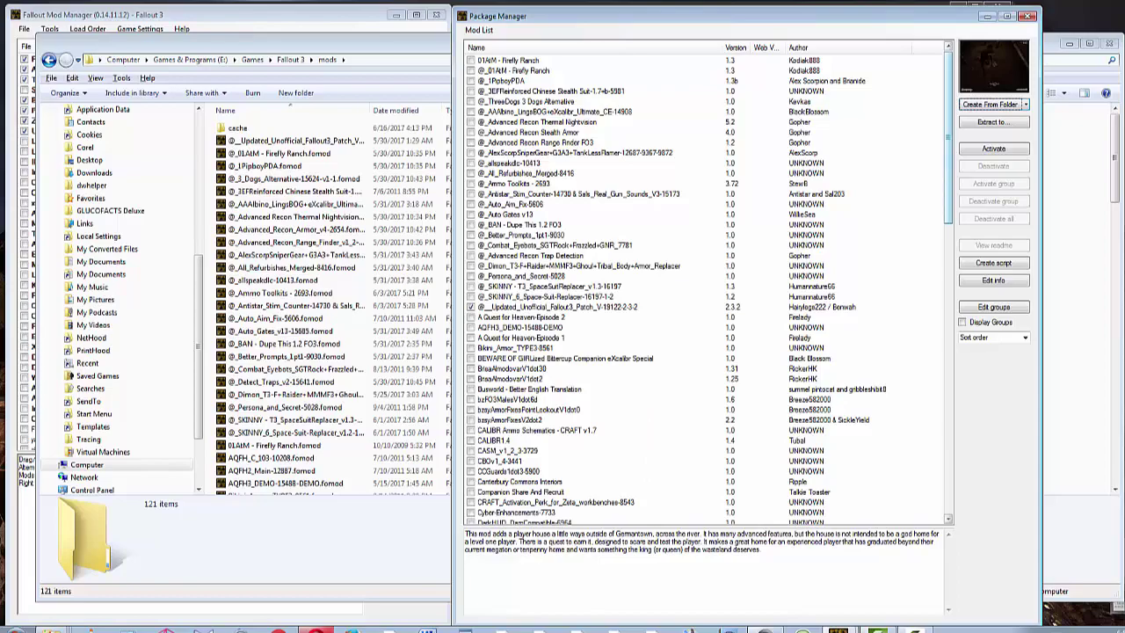
Step: In Fallout Mod Manager's Package Manager, select the Updated_Unofficial_Fallout3_Patch_Mod_Manager_Version-19122-2-3-2 package
{"action": "scroll", "coordinate": [708, 286], "scroll_direction": "down", "scroll_amount": 20}
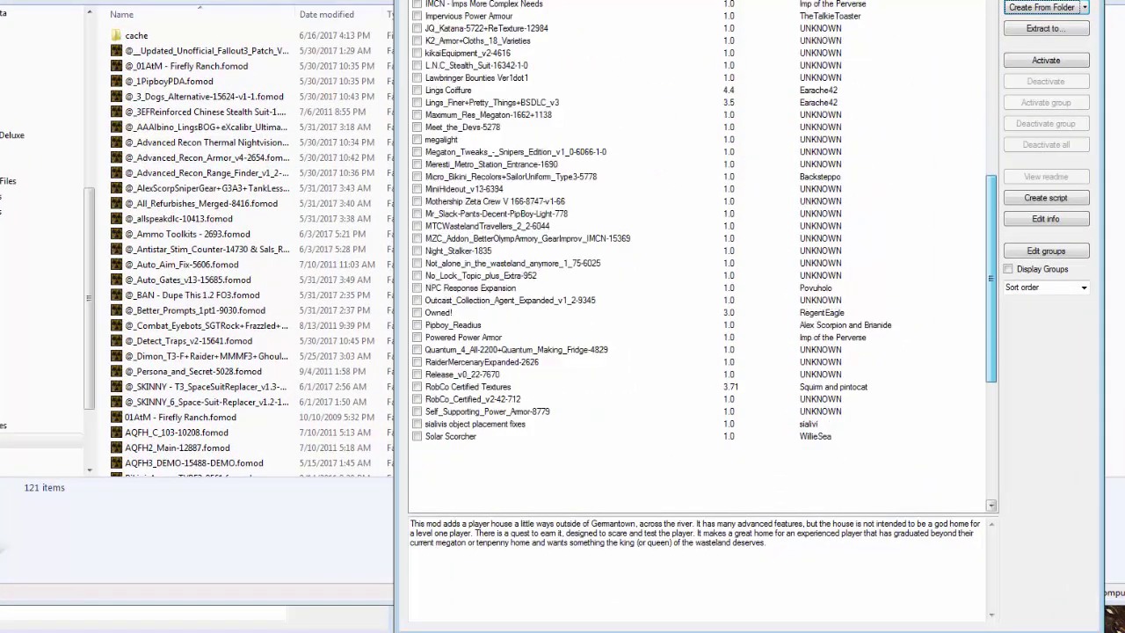
{"action": "scroll", "coordinate": [703, 255], "scroll_direction": "down", "scroll_amount": 4}
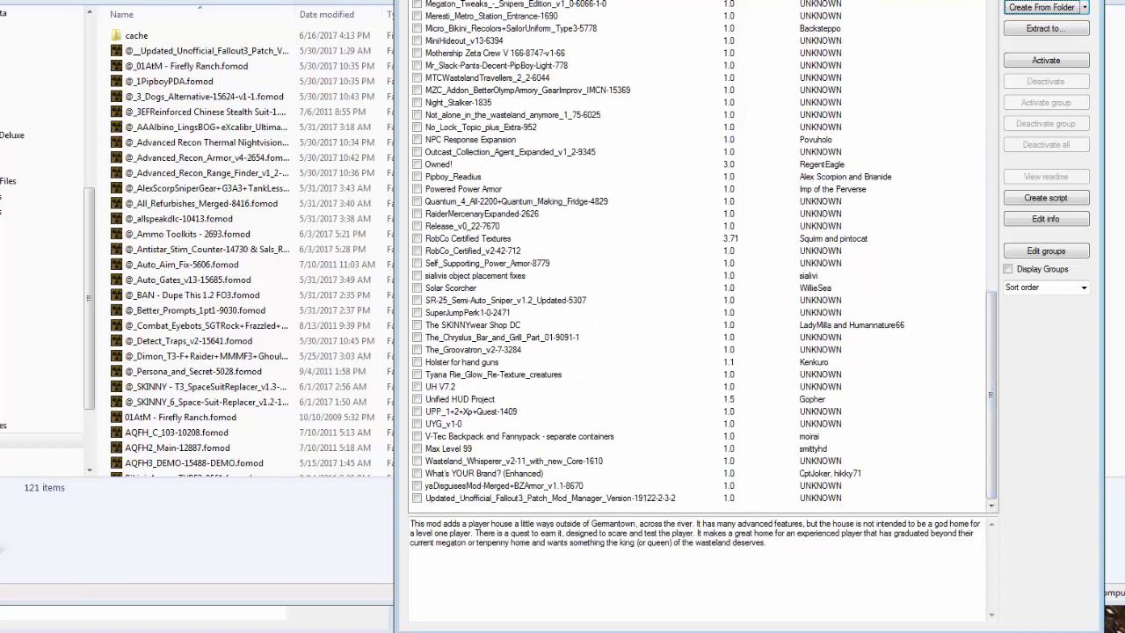
{"action": "left_click", "coordinate": [549, 498]}
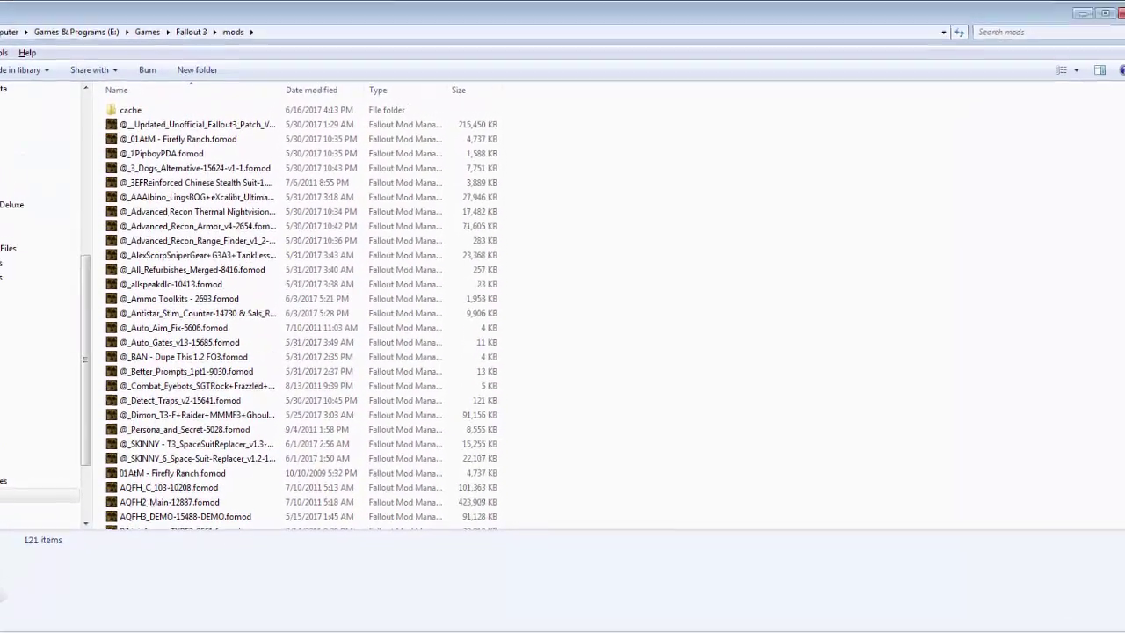
{"action": "scroll", "coordinate": [299, 325], "scroll_direction": "down", "scroll_amount": 1}
{"action": "scroll", "coordinate": [299, 325], "scroll_direction": "up", "scroll_amount": 1}
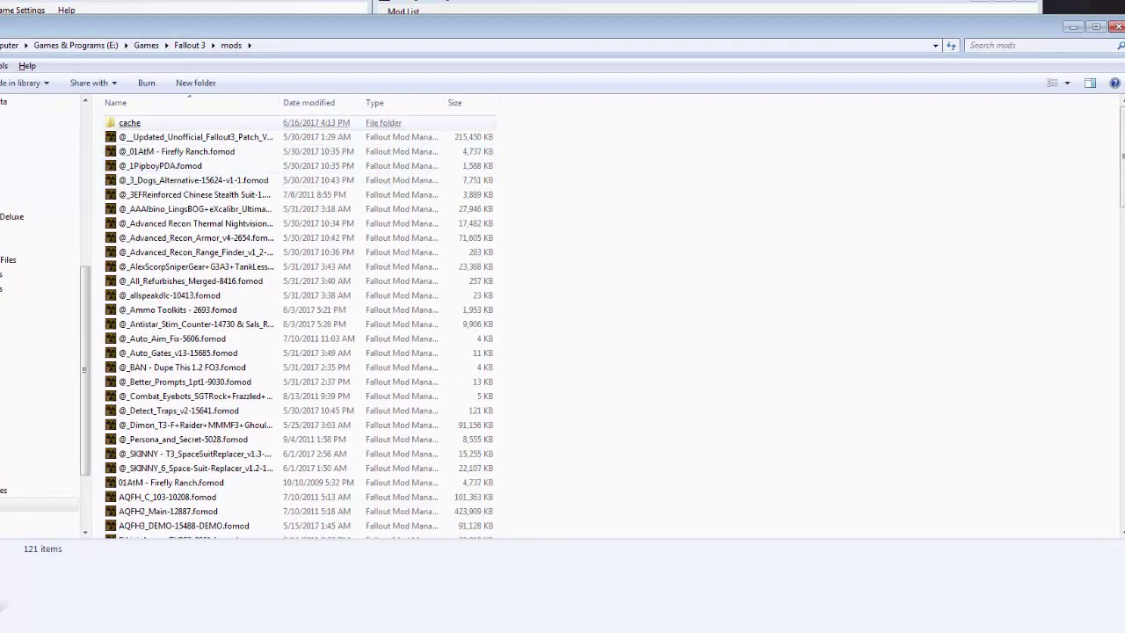
{"action": "left_click", "coordinate": [263, 138]}
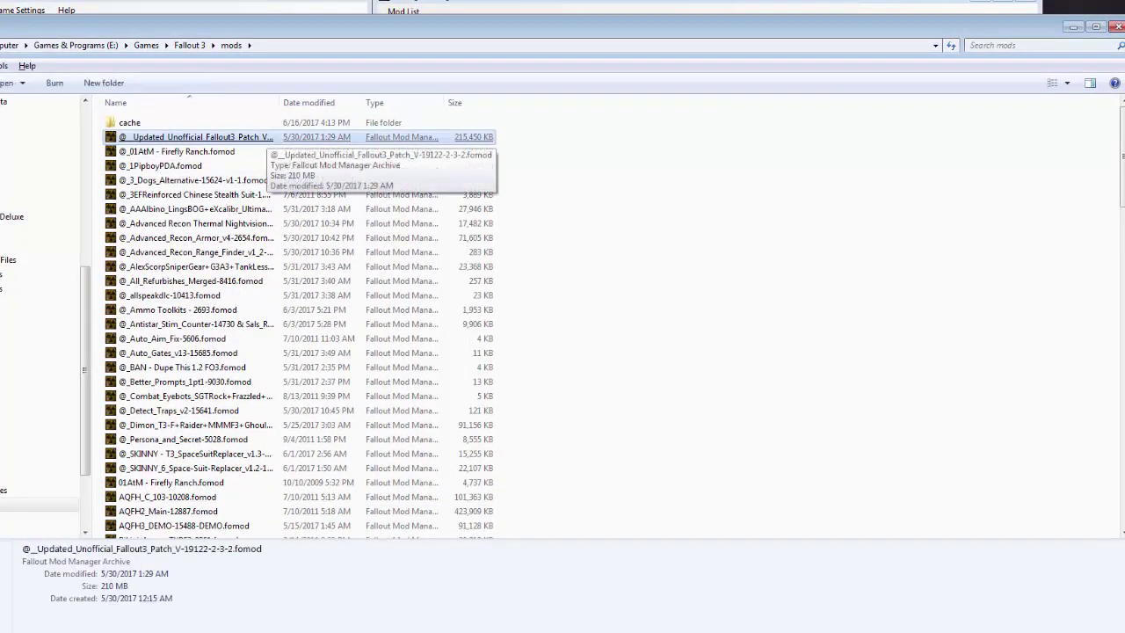
{"action": "key", "text": "ctrl+space"}
Step: Widen the Name column to show full file names and select Updated_Unofficial_Fallout3_Patch_Mod_Manager_Version-19122-2-3-2.fomod
{"action": "scroll", "coordinate": [299, 323], "scroll_direction": "down", "scroll_amount": 15}
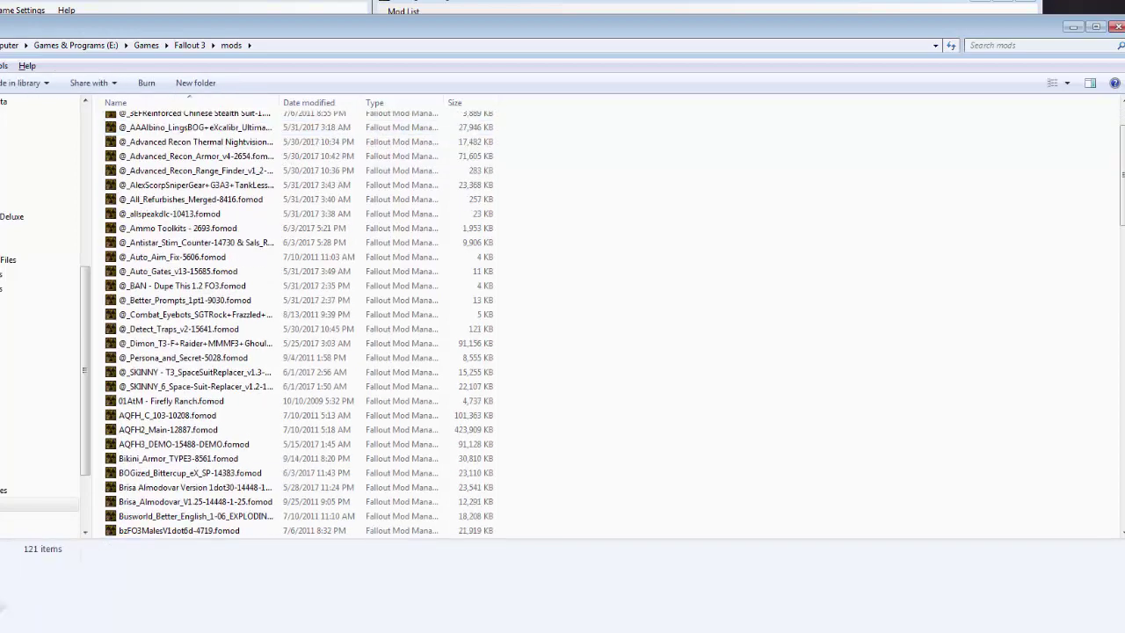
{"action": "scroll", "coordinate": [299, 323], "scroll_direction": "down", "scroll_amount": 20}
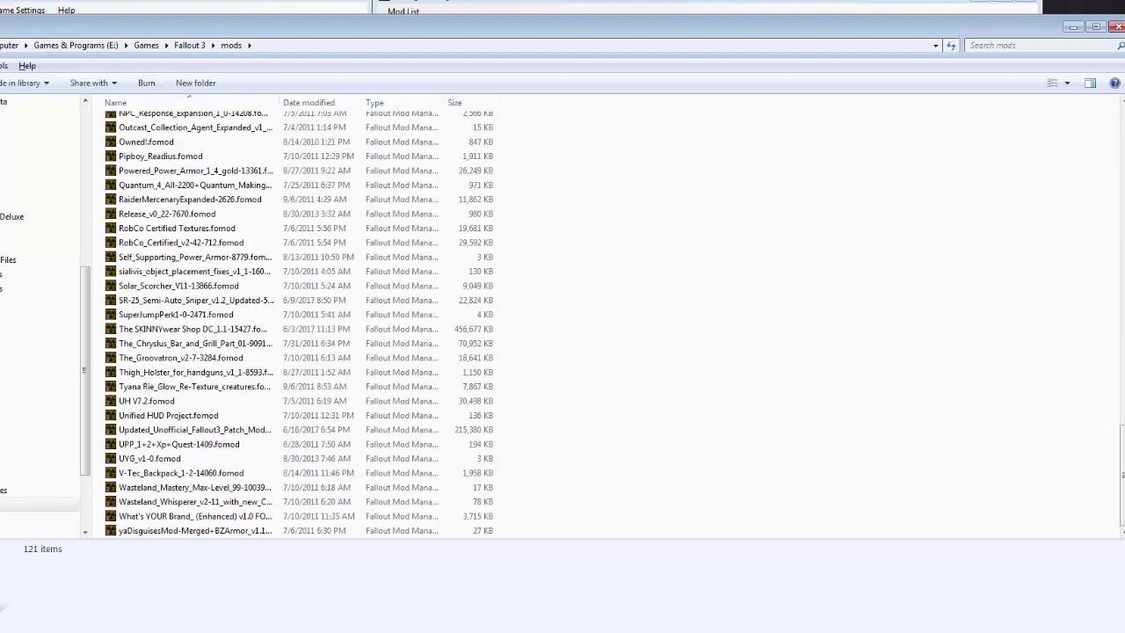
{"action": "left_click", "coordinate": [194, 128]}
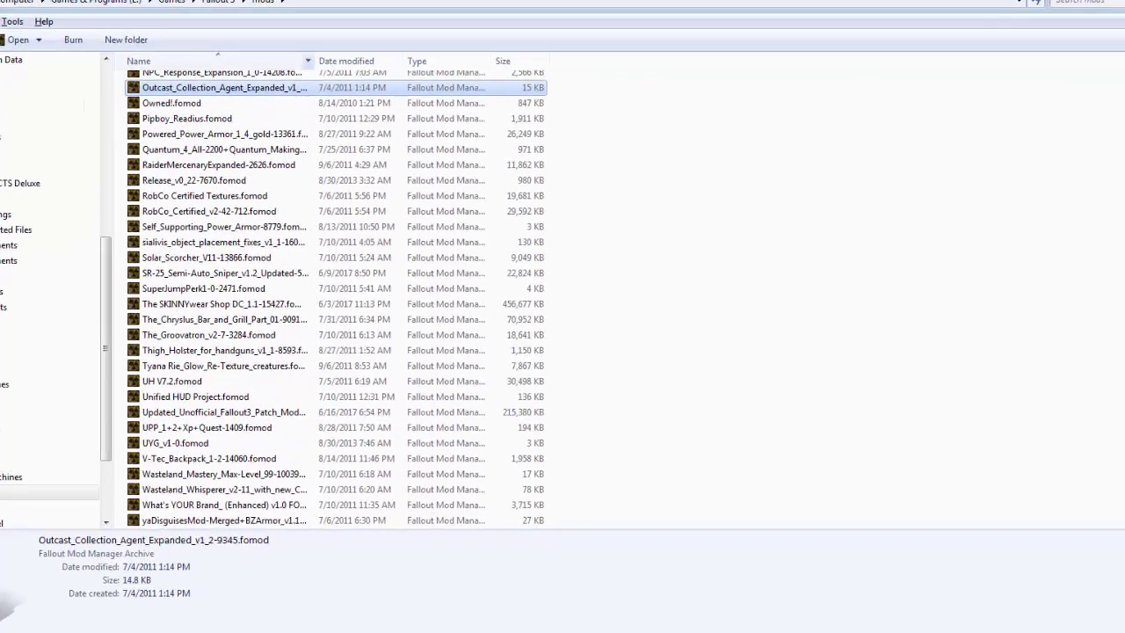
{"action": "left_click_drag", "start_coordinate": [313, 61], "coordinate": [476, 61]}
{"action": "left_click_drag", "start_coordinate": [567, 0], "coordinate": [620, 0]}
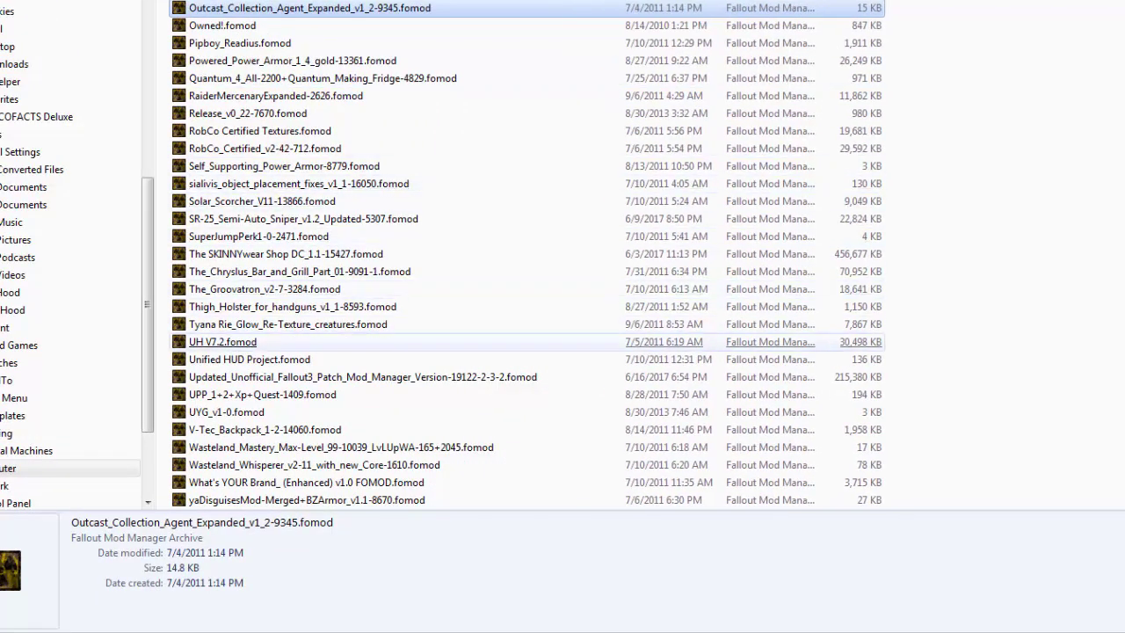
{"action": "left_click", "coordinate": [475, 377]}
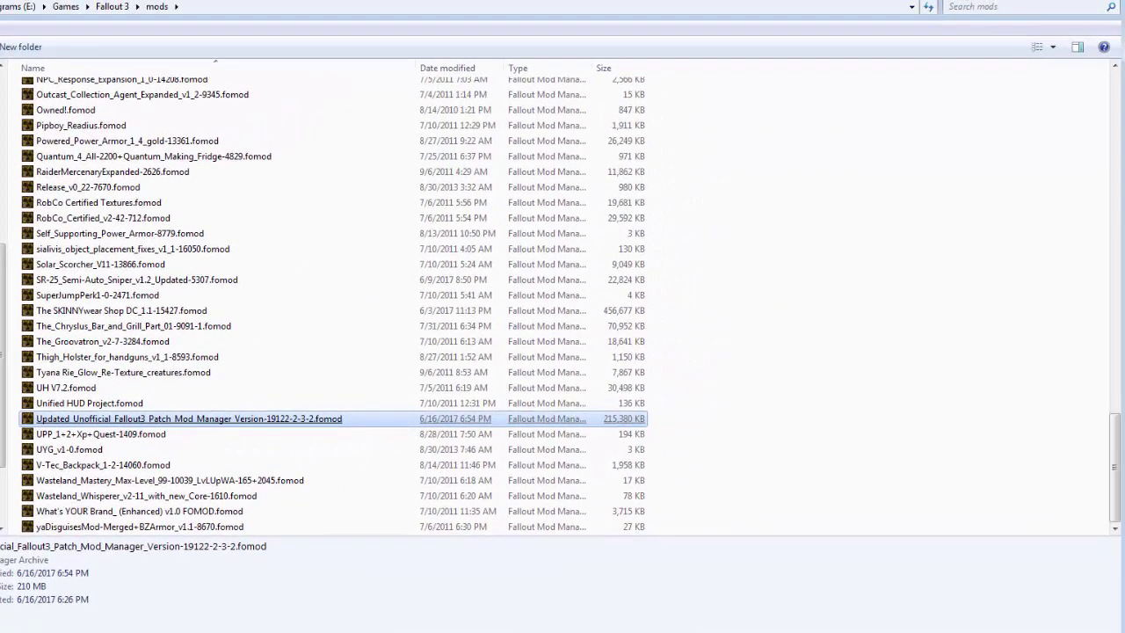
Step: Open the selected Updated_Unofficial_Fallout3_Patch_Mod_Manager_Version-19122-2-3-2.fomod as an archive in 7-Zip to examine its contents
{"action": "right_click", "coordinate": [288, 417]}
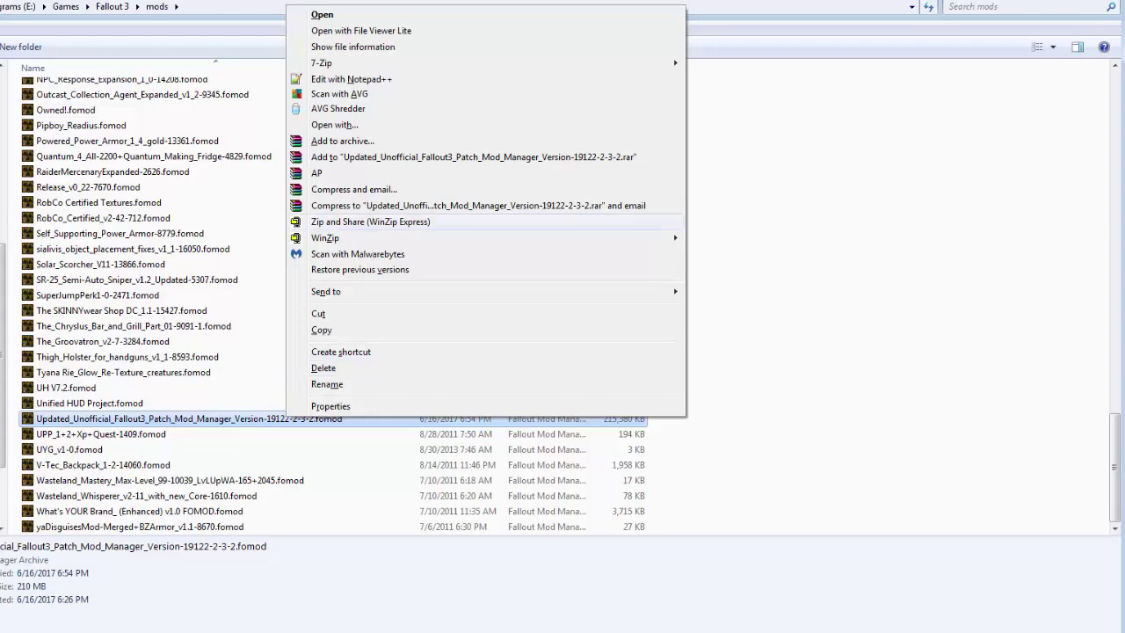
{"action": "mouse_move", "coordinate": [352, 62]}
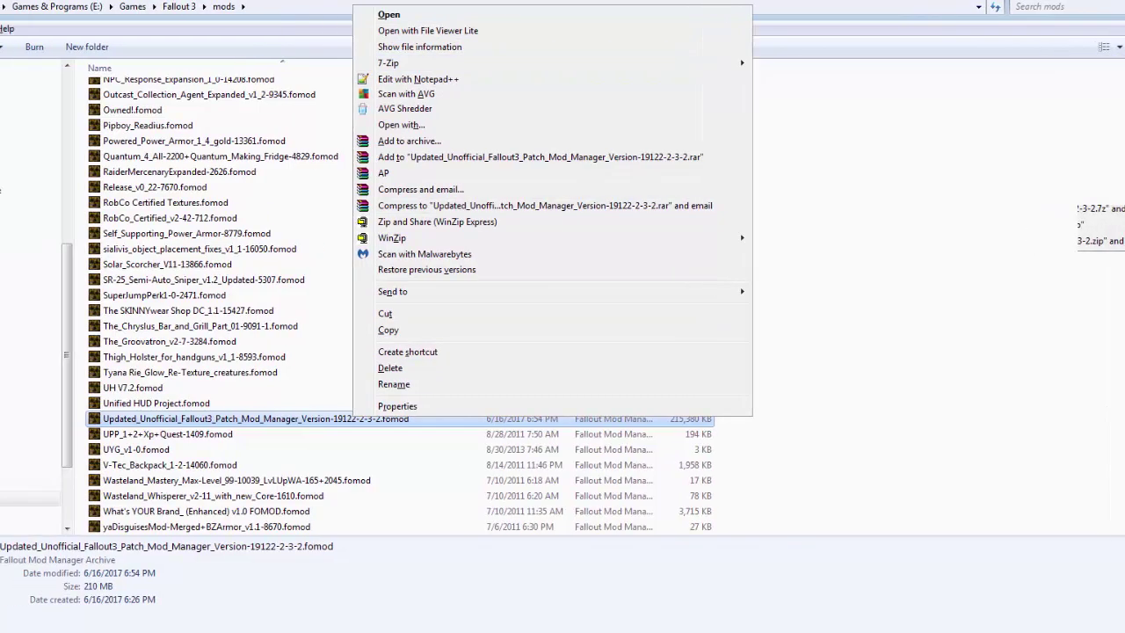
{"action": "key", "text": "Escape"}
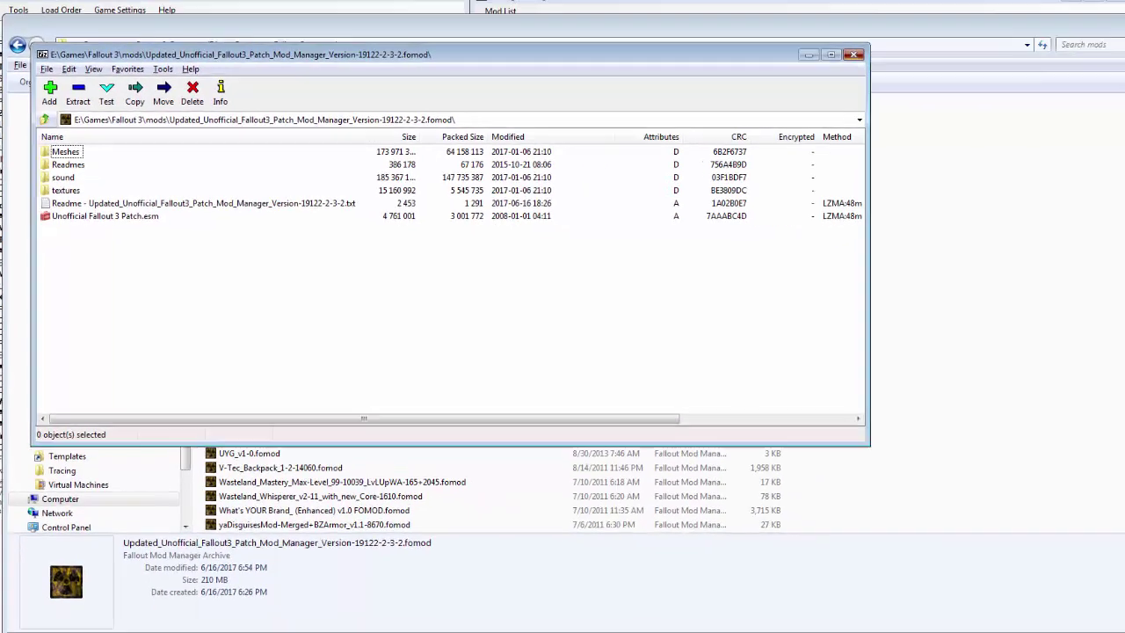
Step: Return to Package Manager and start activating Updated_Unofficial_Fallout3_Patch_Mod_Manager_Version-19122-2-3-2
{"action": "left_click", "coordinate": [1097, 20]}
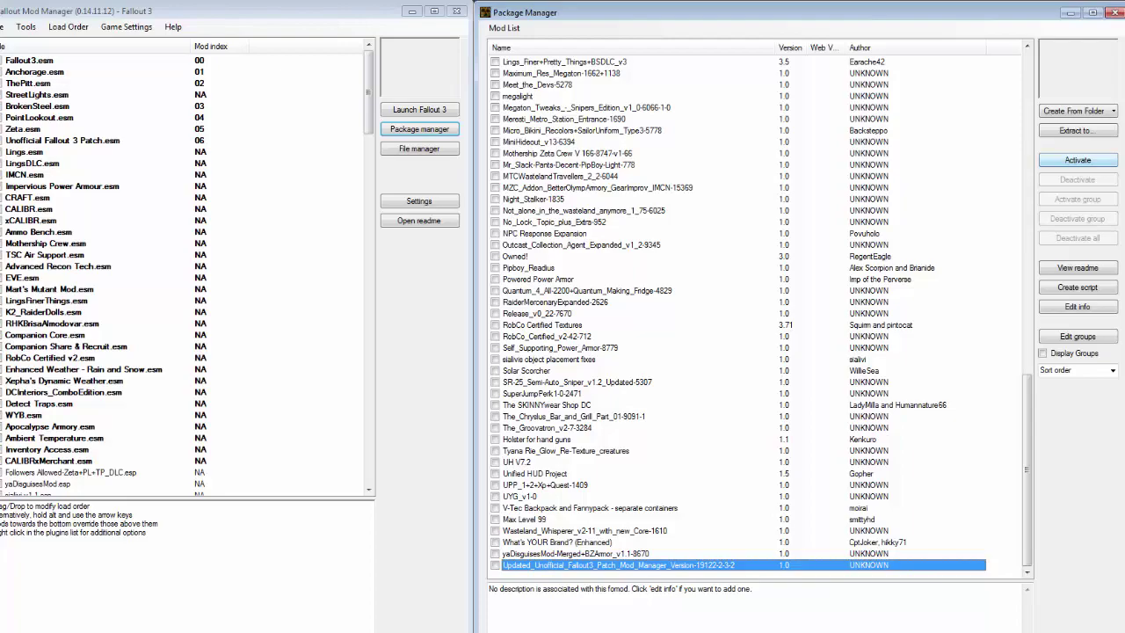
{"action": "key", "text": "Return"}
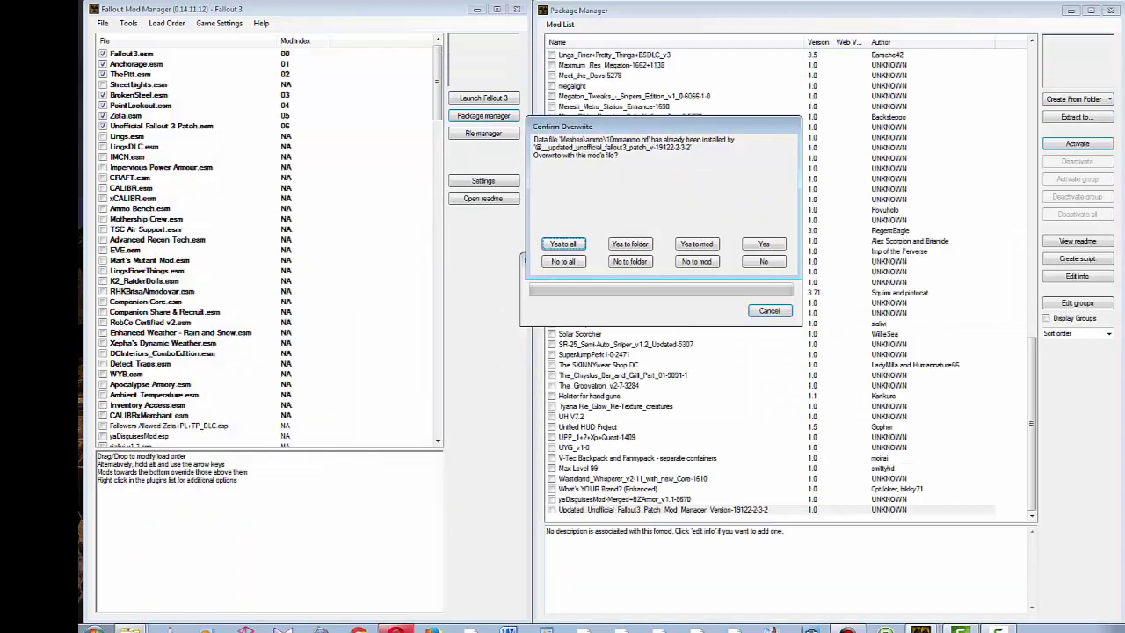
Step: Switch back to the mods folder in Windows Explorer and reopen Updated_Unofficial_Fallout3_Patch_Mod_Manager_Version-19122-2-3-2.fomod in 7-Zip to inspect its folder structure
{"action": "right_click", "coordinate": [95, 629]}
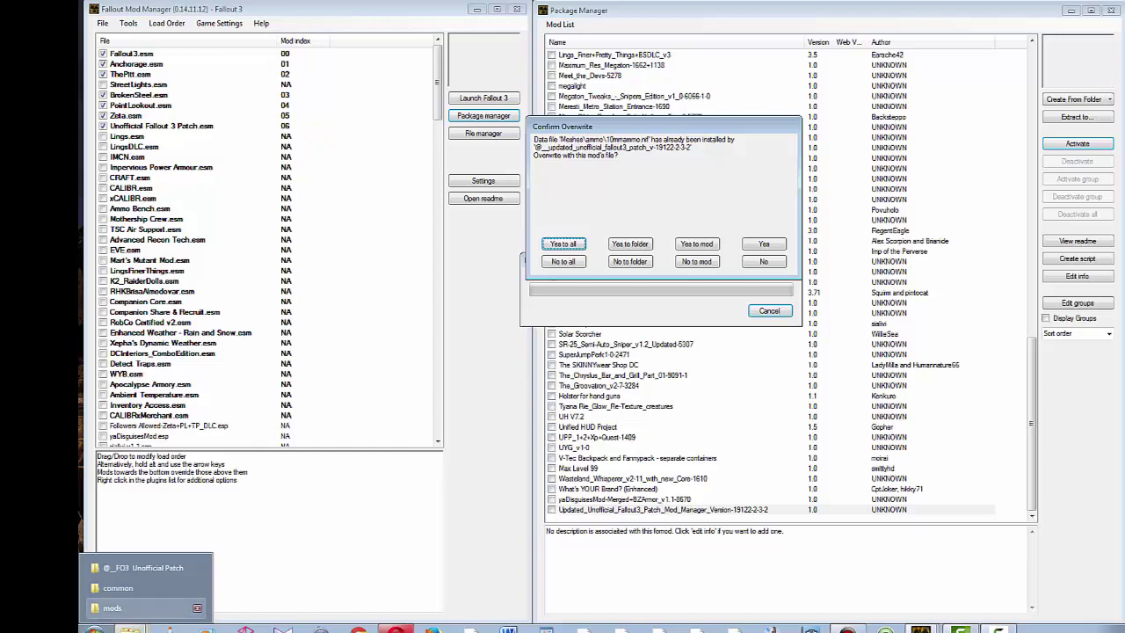
{"action": "left_click", "coordinate": [114, 607]}
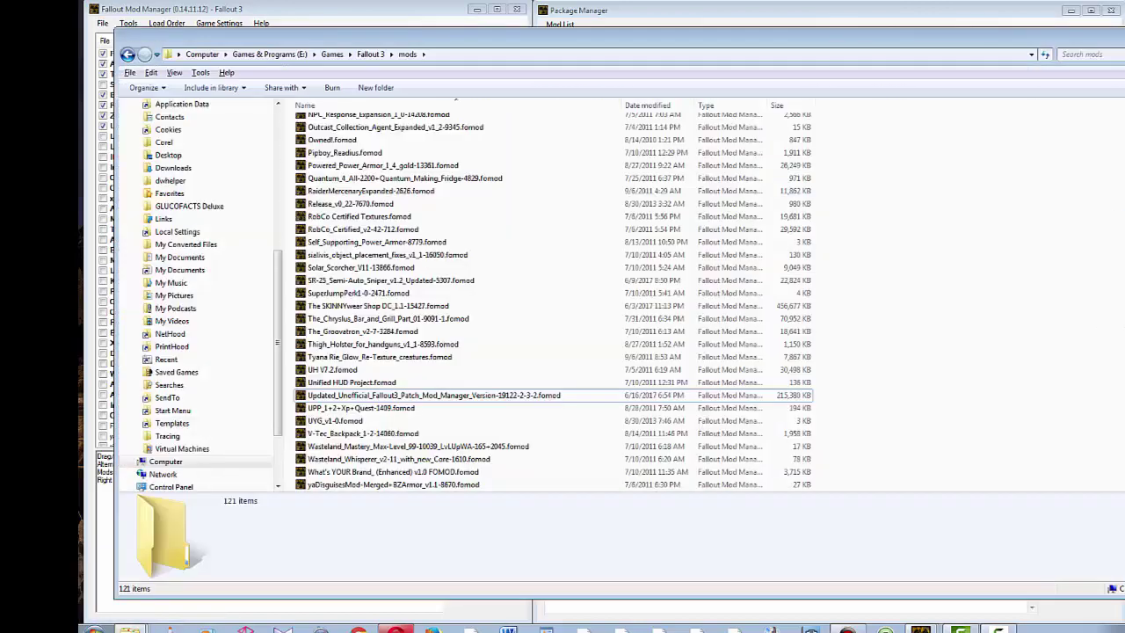
{"action": "left_click", "coordinate": [431, 394]}
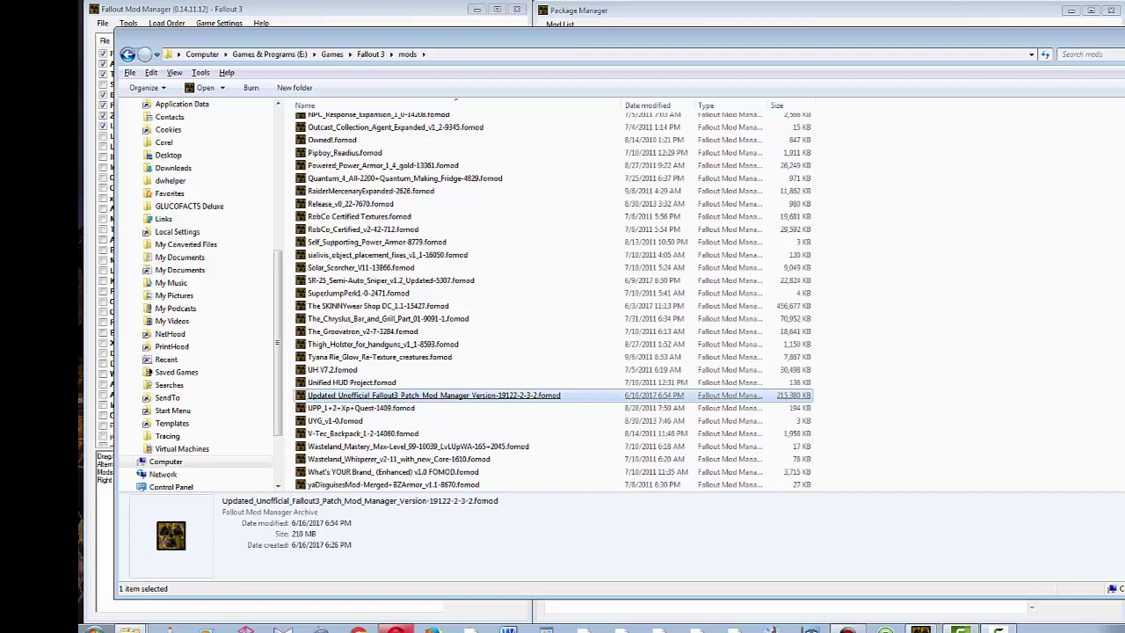
{"action": "right_click", "coordinate": [489, 395]}
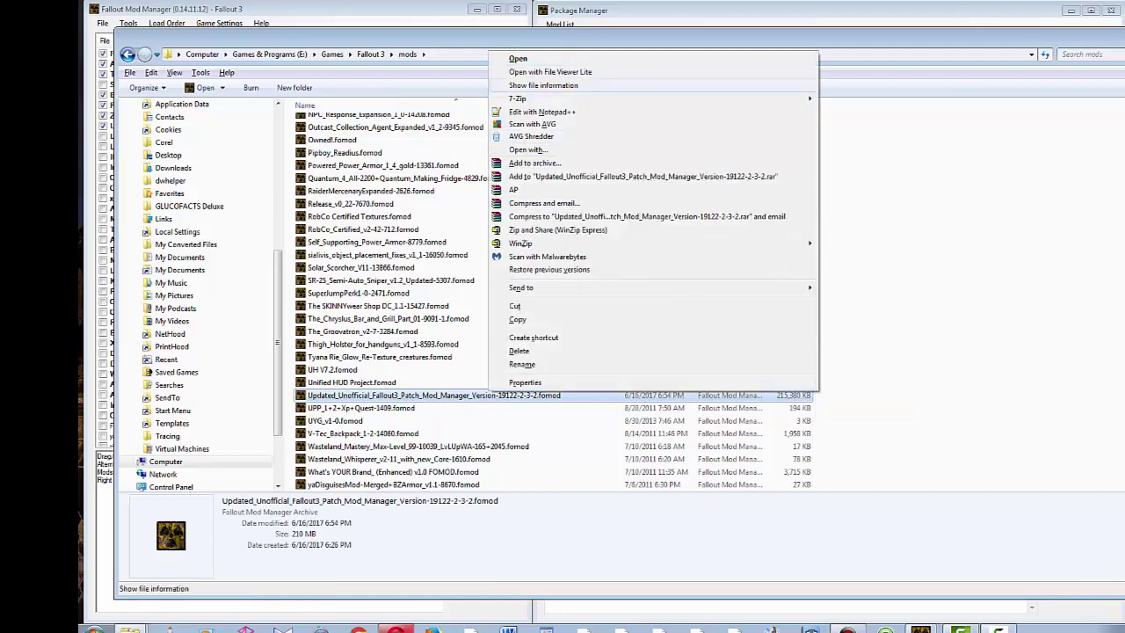
{"action": "key", "text": "Down"}
{"action": "key", "text": "Right"}
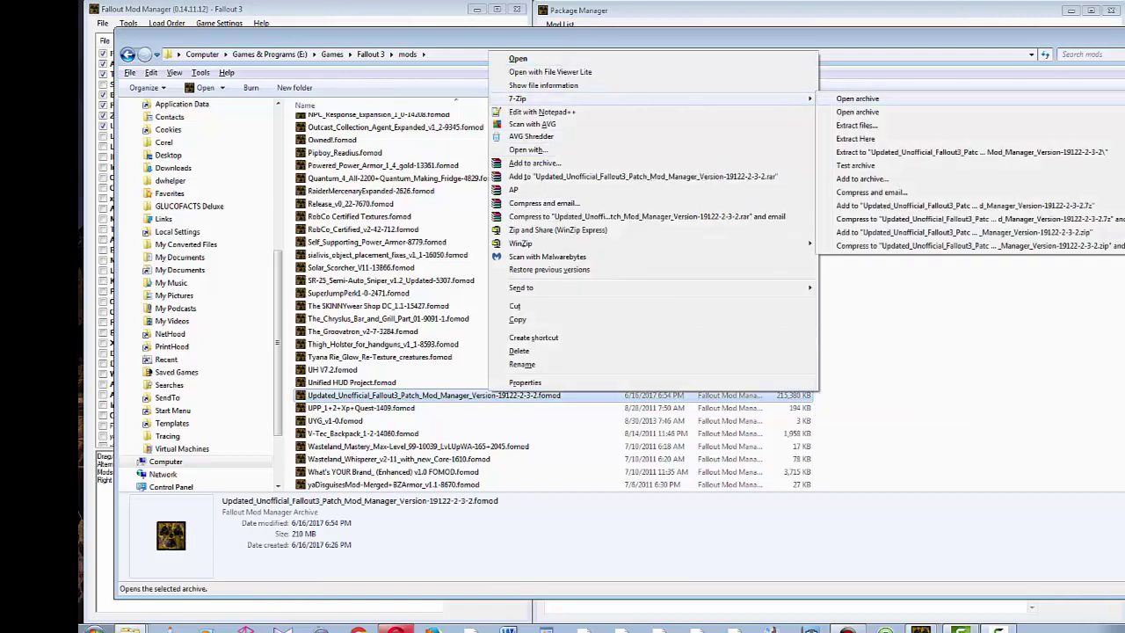
{"action": "key", "text": "Return"}
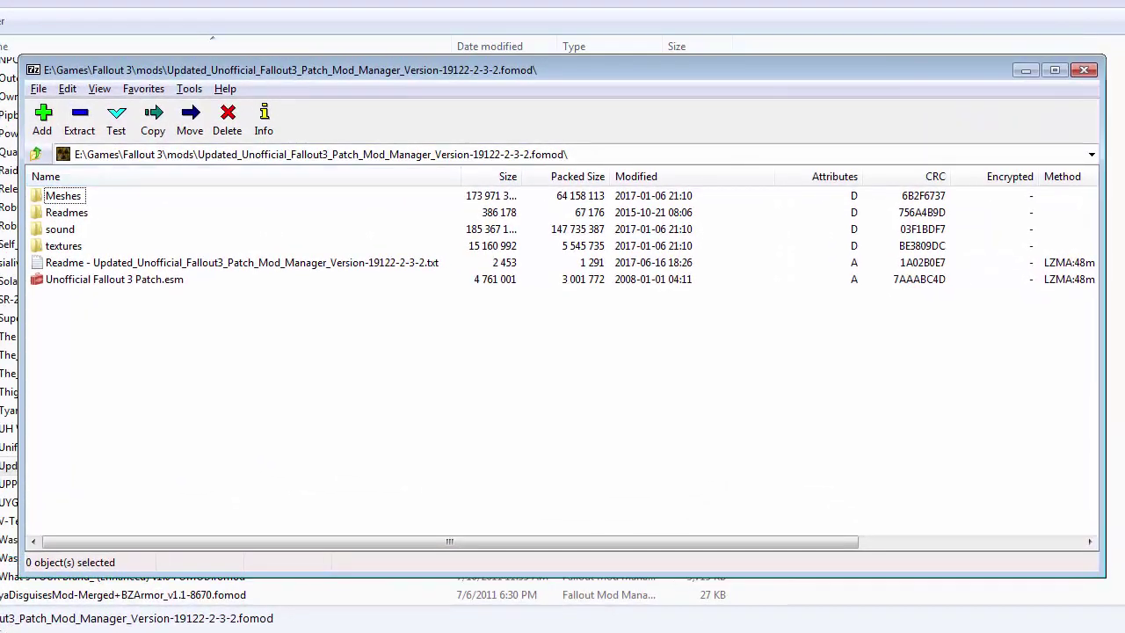
Step: Inspect the subfolders inside the archive's textures folder, then return to the archive's root
{"action": "left_click", "coordinate": [64, 245]}
{"action": "key", "text": "Return"}
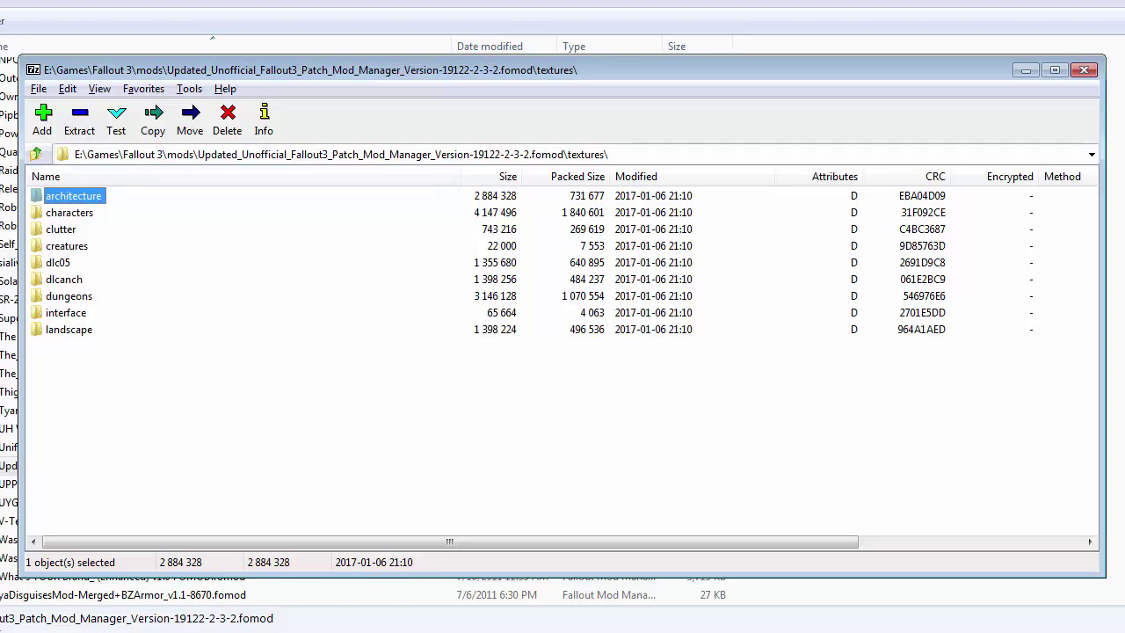
{"action": "key", "text": "ctrl+space"}
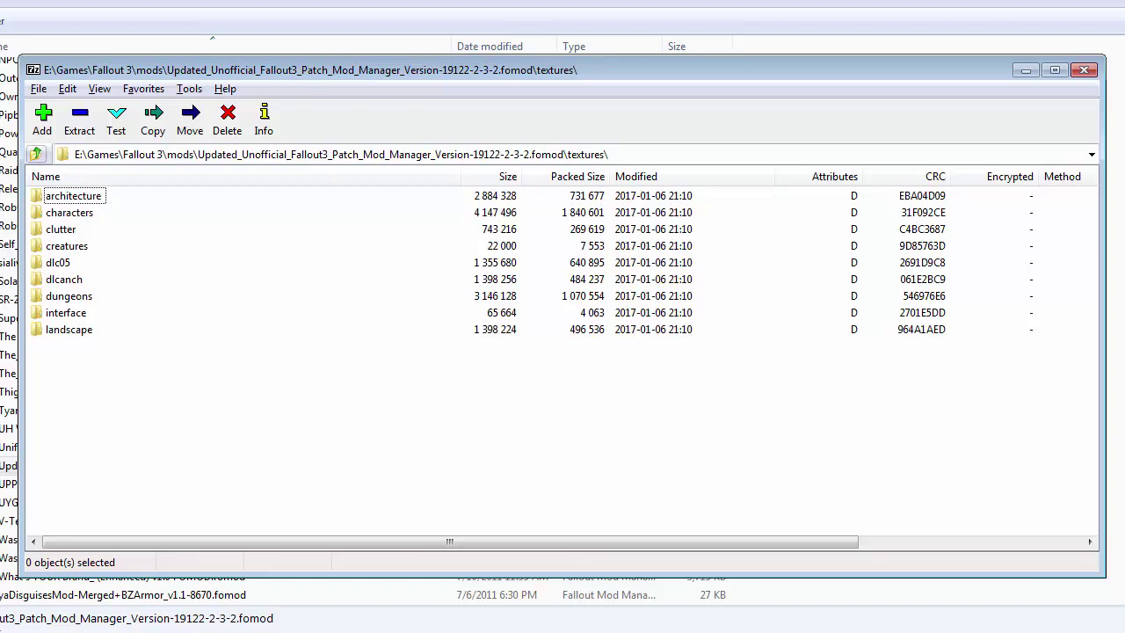
{"action": "key", "text": "BackSpace"}
Step: Examine the full list of subfolders in the archive's Meshes folder and go back to the archive's root
{"action": "key", "text": "Home"}
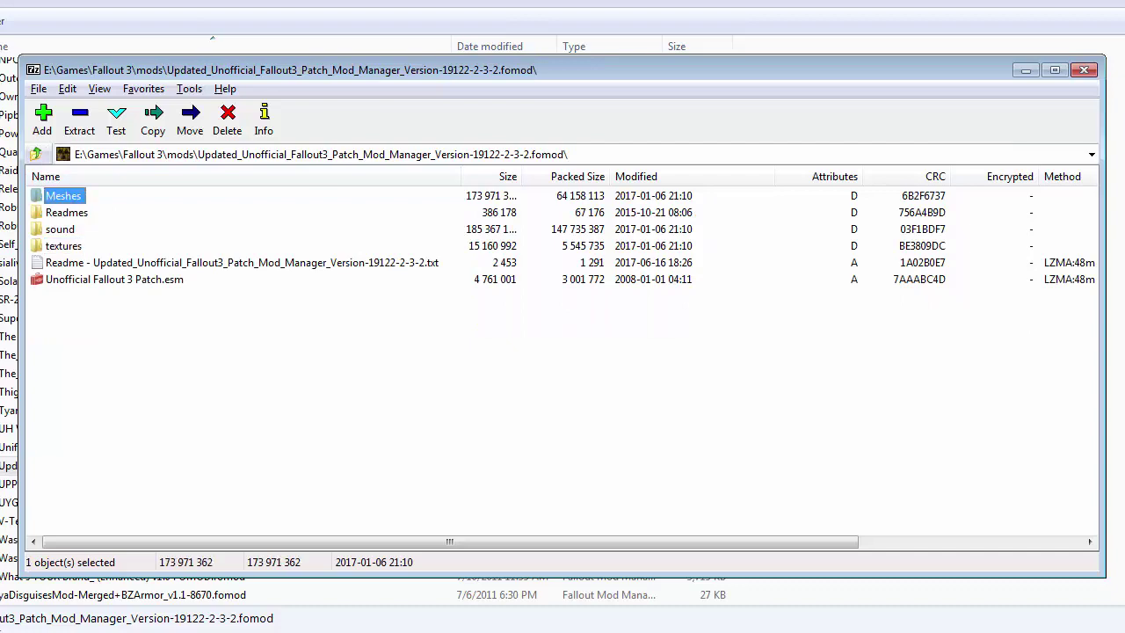
{"action": "key", "text": "Return"}
{"action": "scroll", "coordinate": [563, 361], "scroll_direction": "down", "scroll_amount": 2}
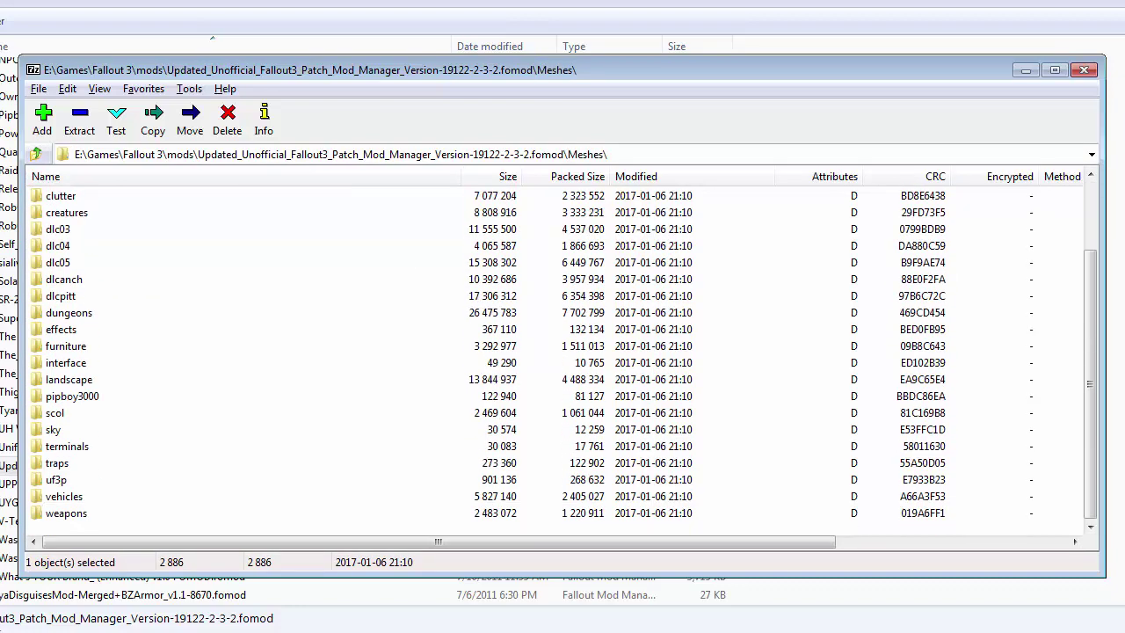
{"action": "scroll", "coordinate": [562, 360], "scroll_direction": "up", "scroll_amount": 2}
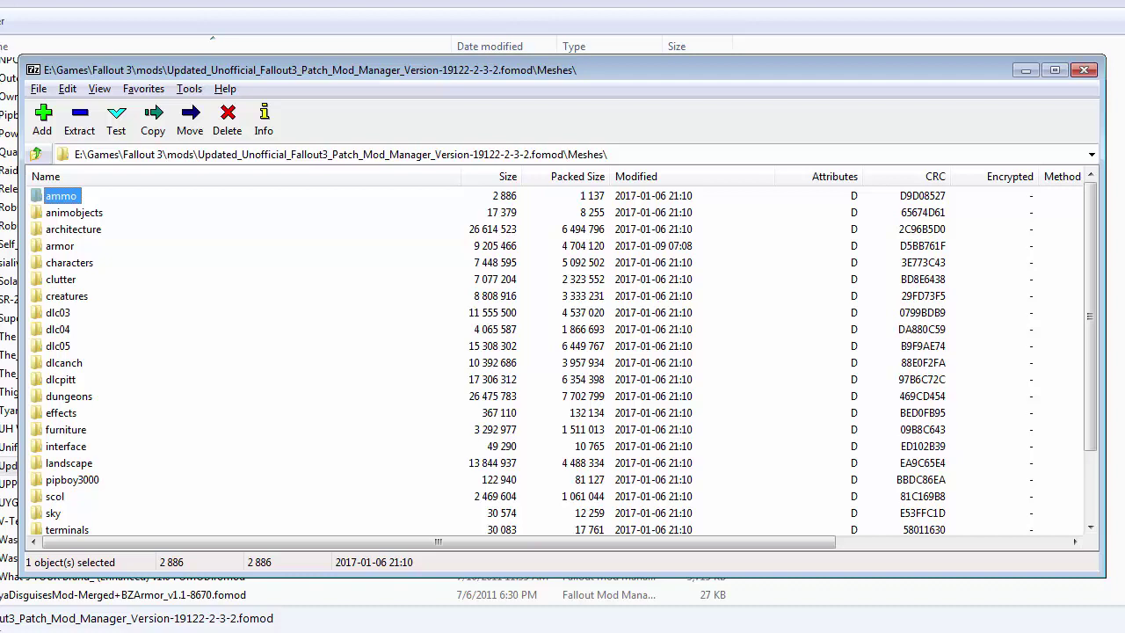
{"action": "key", "text": "BackSpace"}
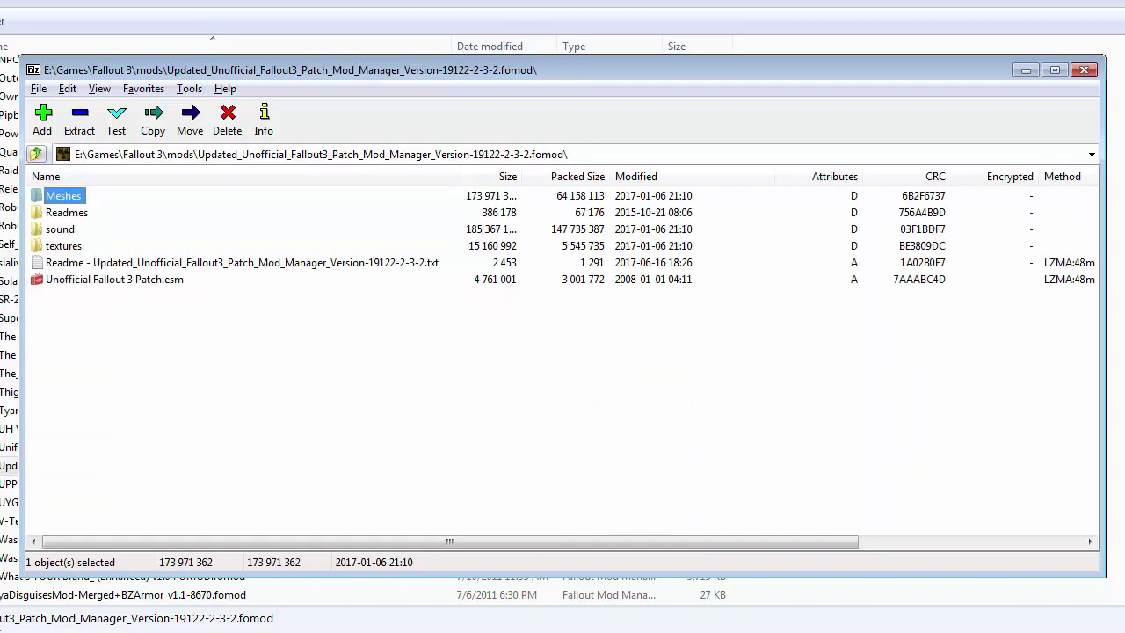
Step: Look into the archive's sound folder and close the 7-Zip window
{"action": "key", "text": "Down"}
{"action": "key", "text": "Down"}
{"action": "key", "text": "Return"}
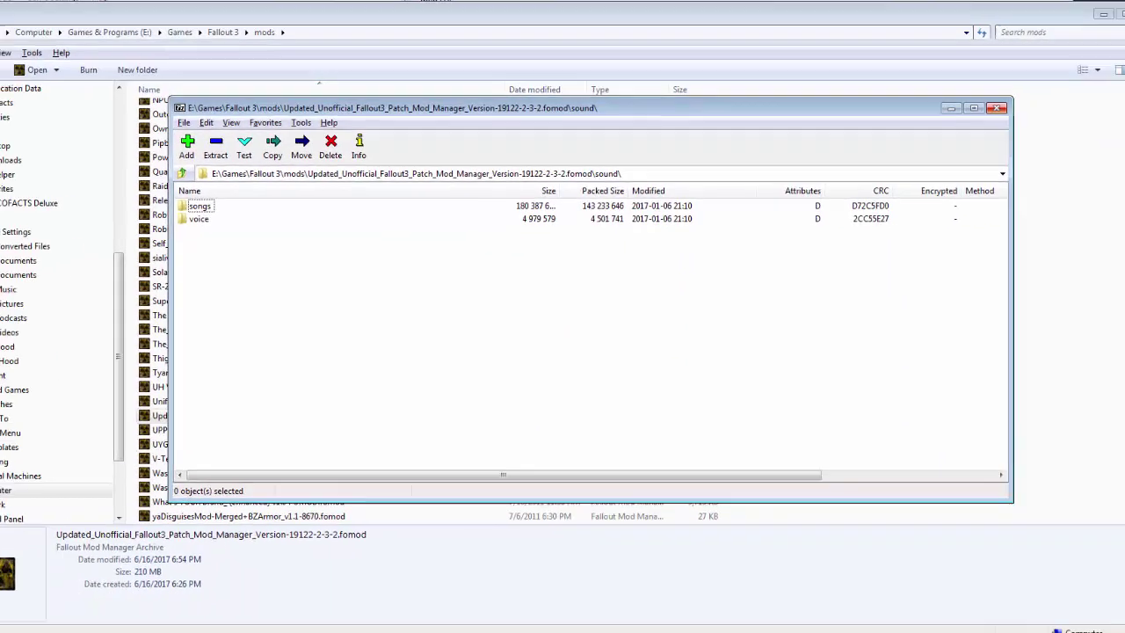
{"action": "key", "text": "alt+F4"}
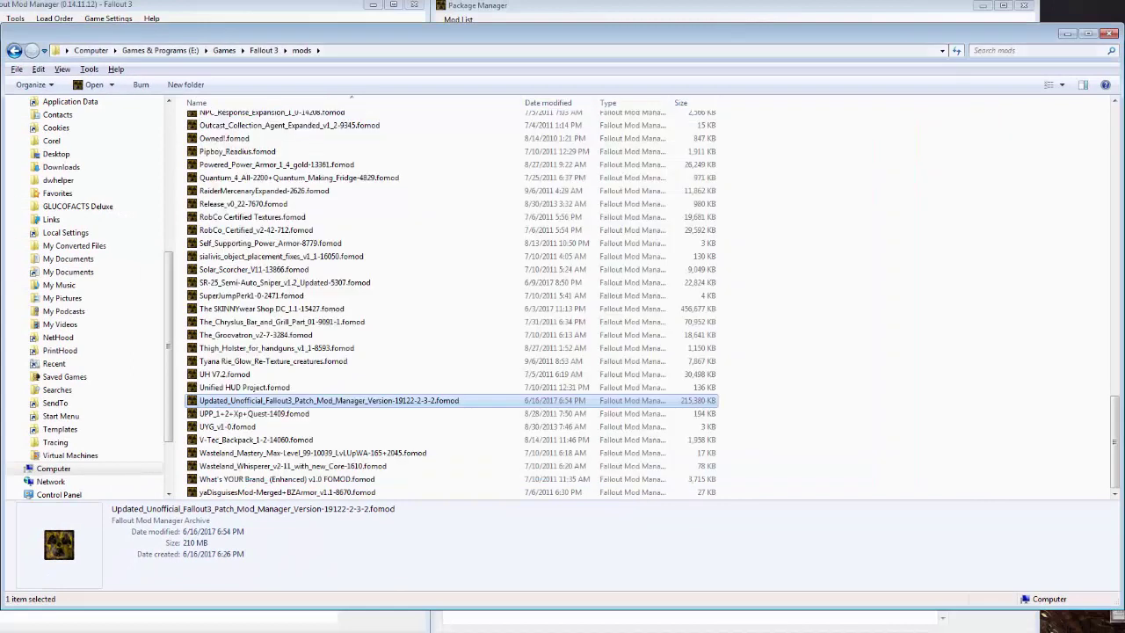
Step: Allow the patch being activated to overwrite all previously installed data files
{"action": "key", "text": "ctrl+space"}
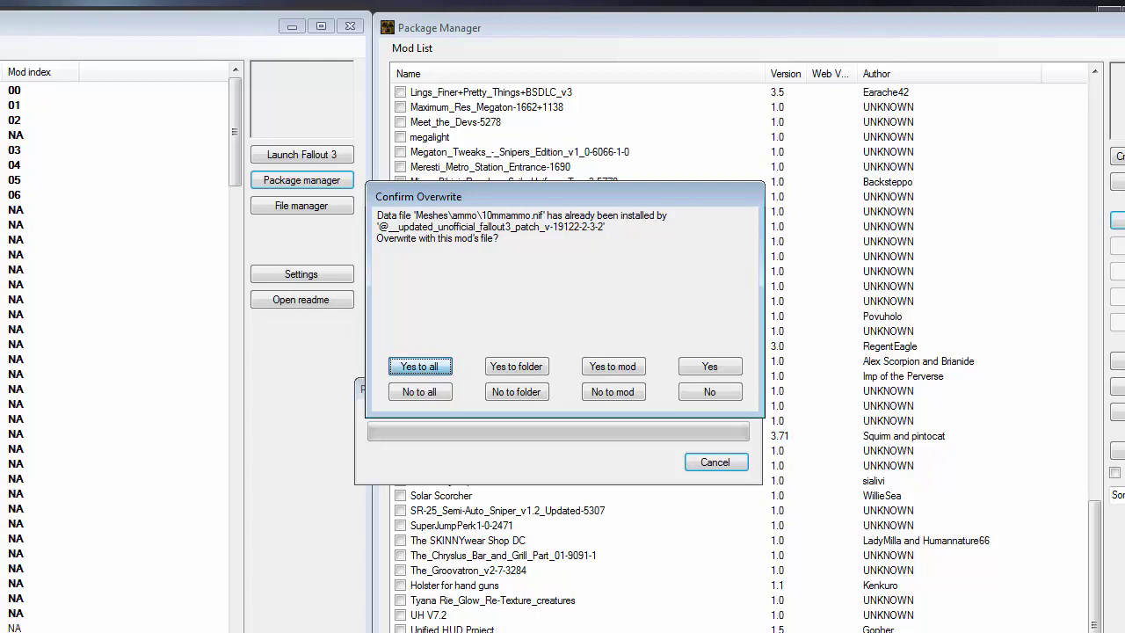
{"action": "key", "text": "Return"}
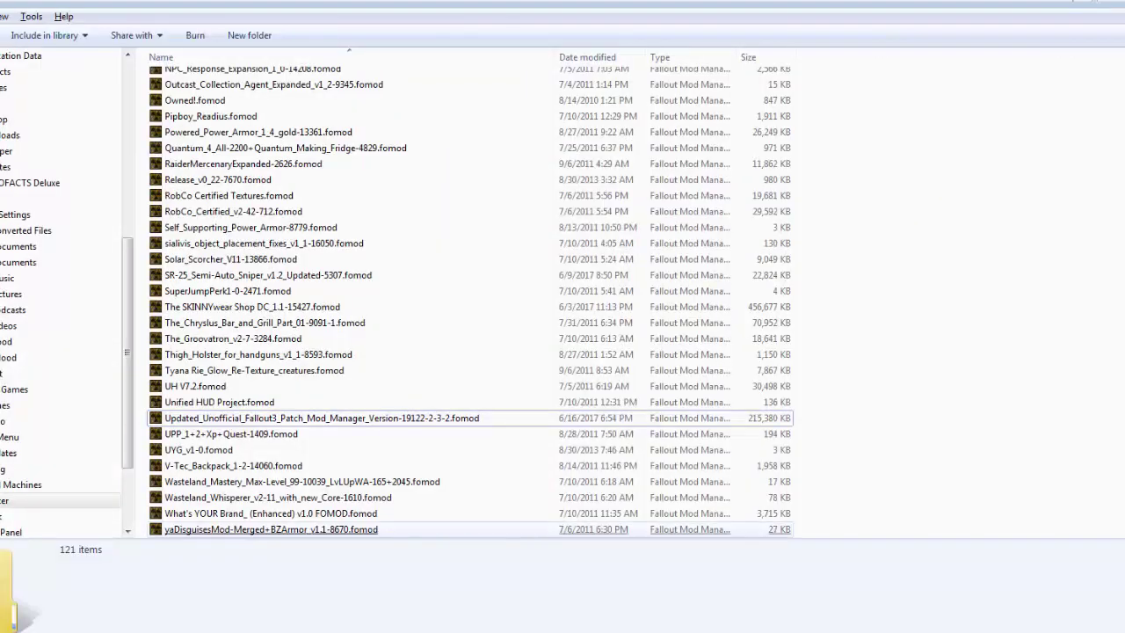
Step: Select Updated_Unofficial_Fallout3_Patch_Mod_Manager_Version-19122-2-3-2.fomod in the mods folder to check its file details
{"action": "key", "text": "Up"}
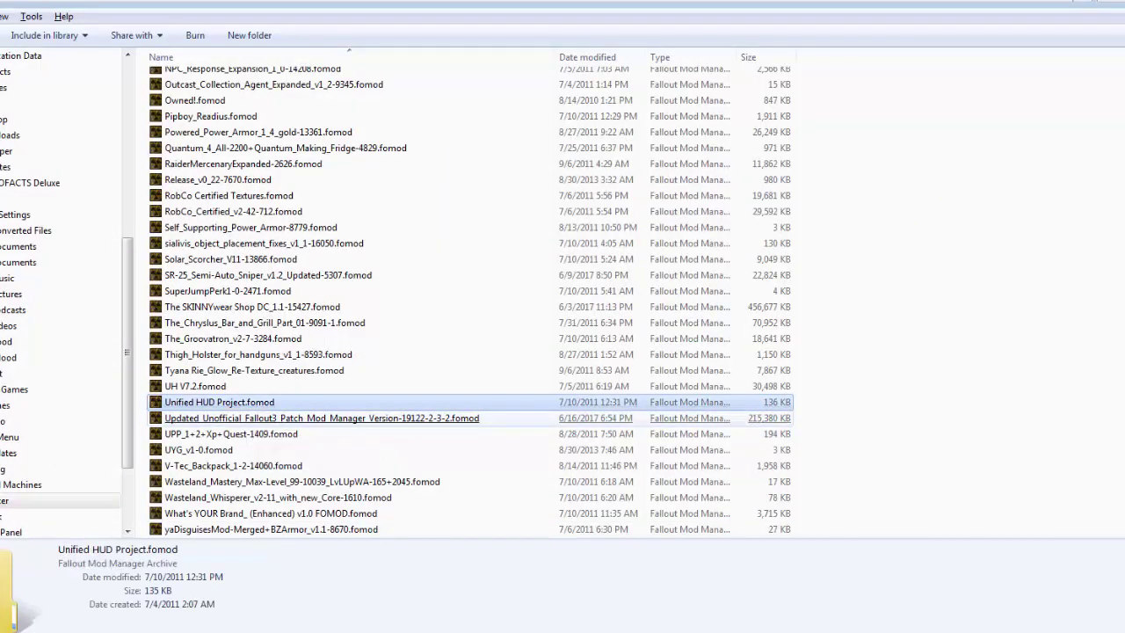
{"action": "key", "text": "Down"}
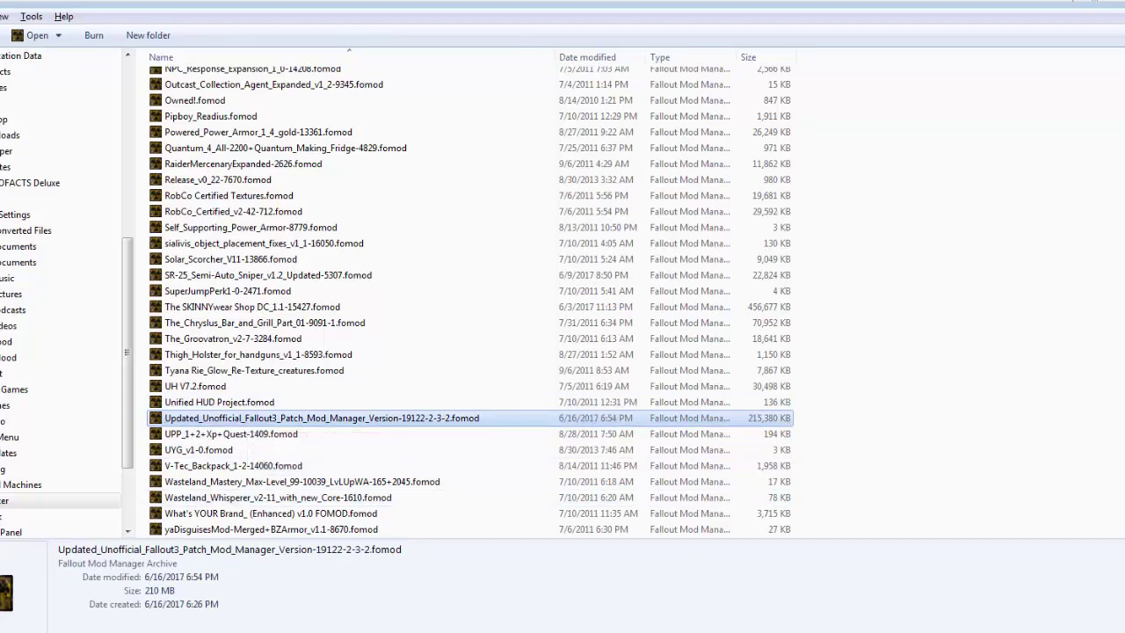
{"action": "key", "text": "Return"}
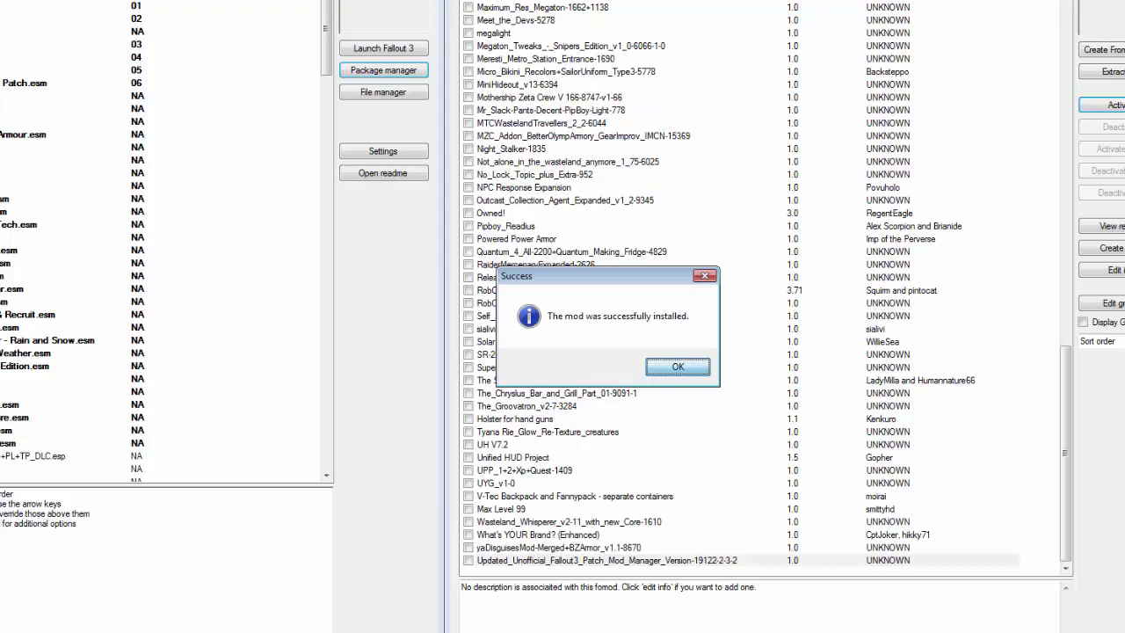
Step: Acknowledge the finished mod installation and move Unofficial Fallout 3 Patch.esm directly below Zeta.esm in the load order
{"action": "key", "text": "Return"}
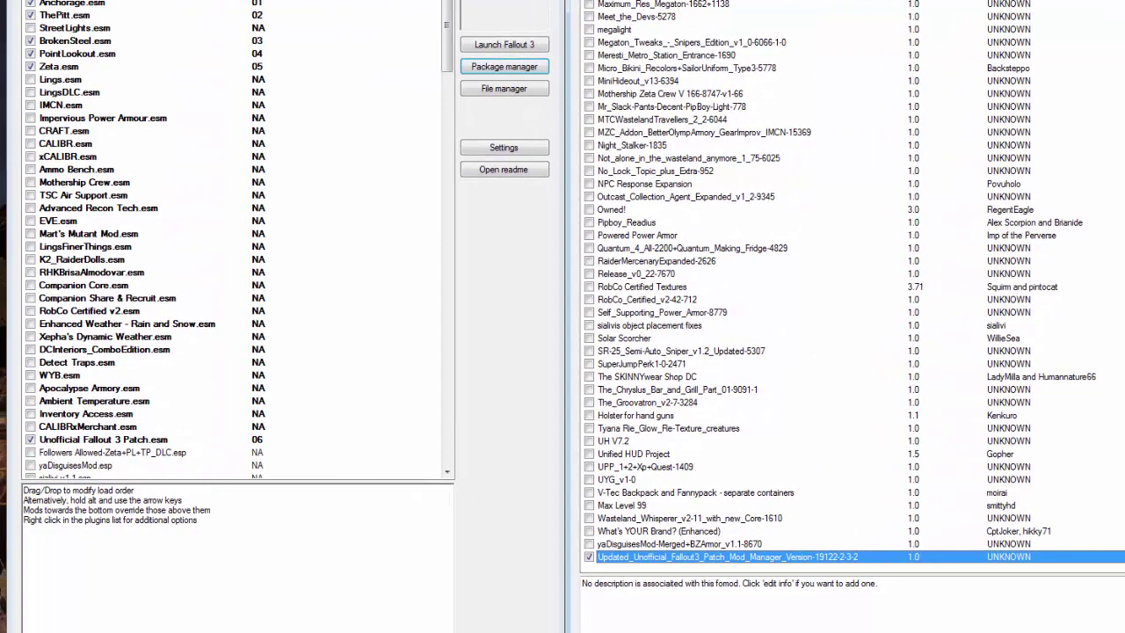
{"action": "left_click", "coordinate": [103, 440]}
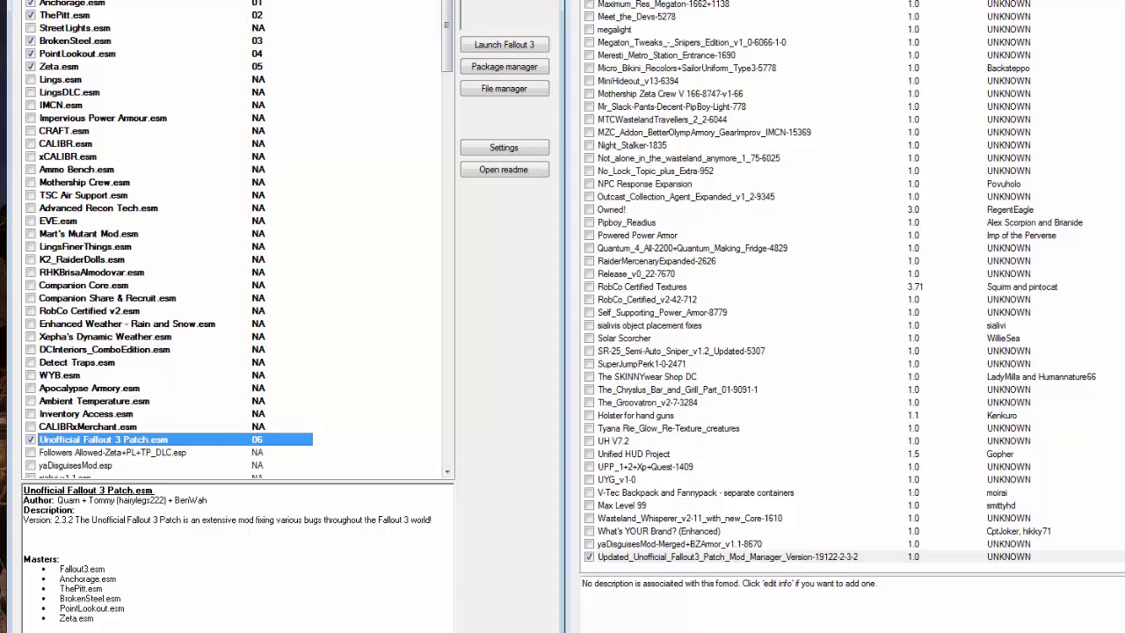
{"action": "left_click_drag", "start_coordinate": [103, 438], "coordinate": [105, 73]}
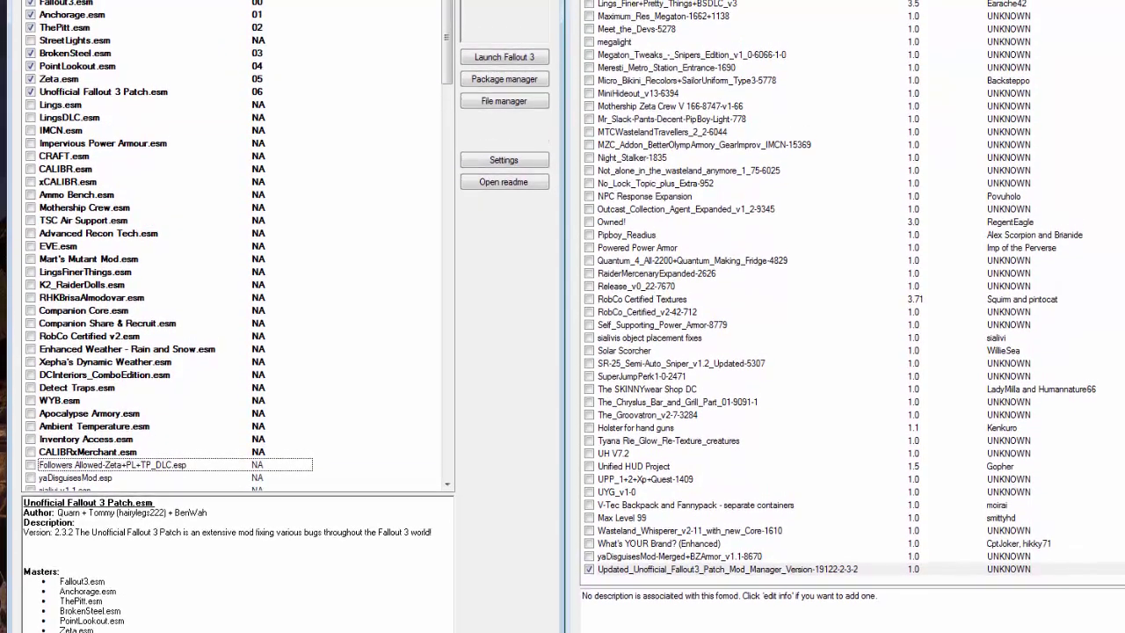